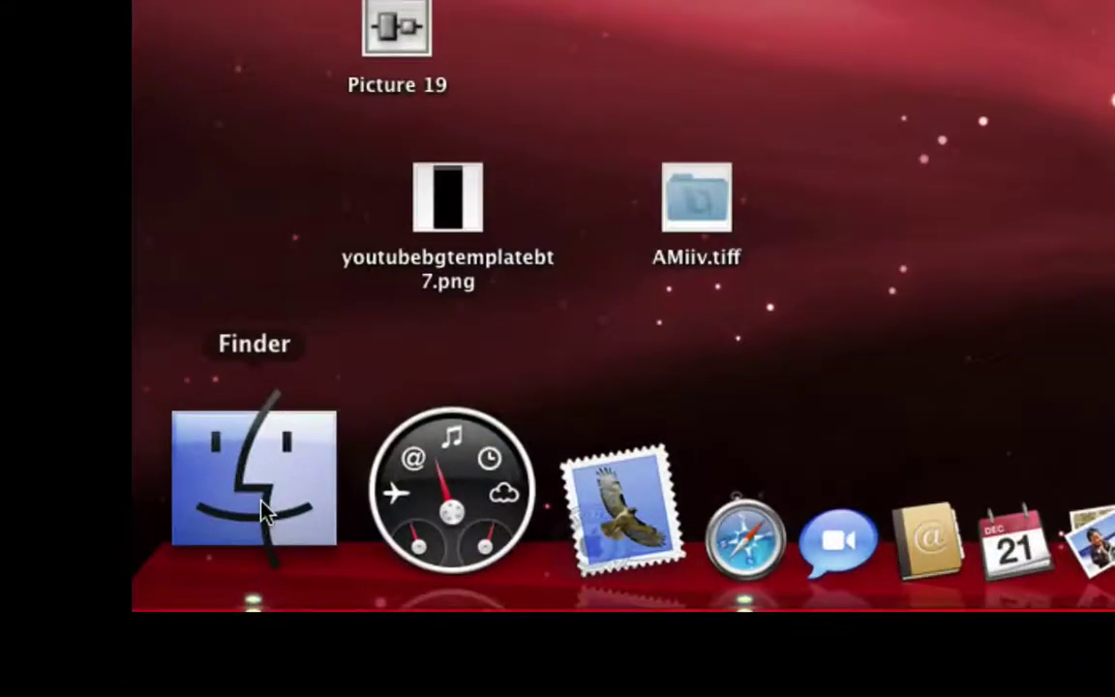
In a new Finder window, navigate from Mac HD into System › Library › CoreServices
{"action": "left_click", "coordinate": [55, 658]}
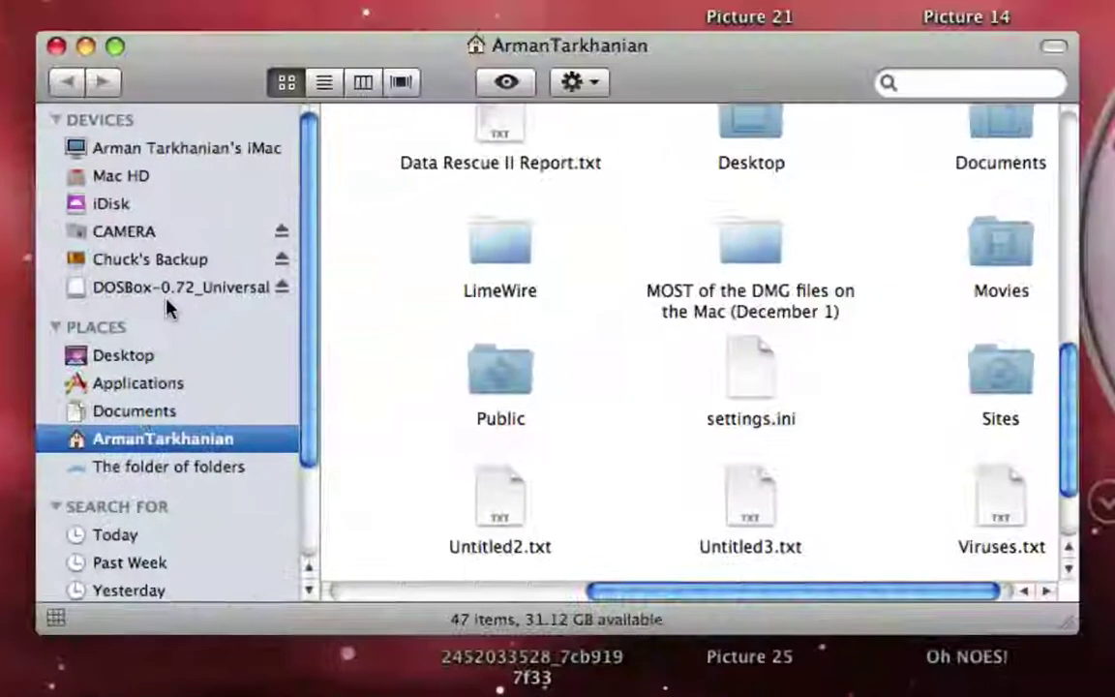
{"action": "left_click", "coordinate": [121, 176]}
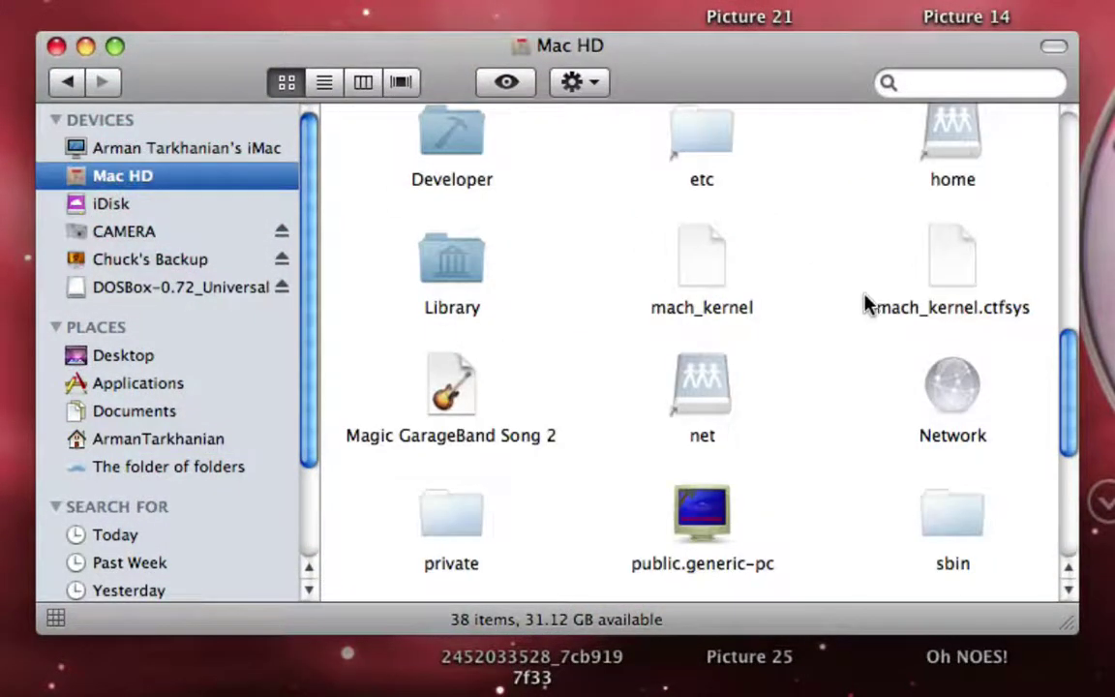
{"action": "scroll", "coordinate": [796, 323], "scroll_direction": "down", "scroll_amount": 2}
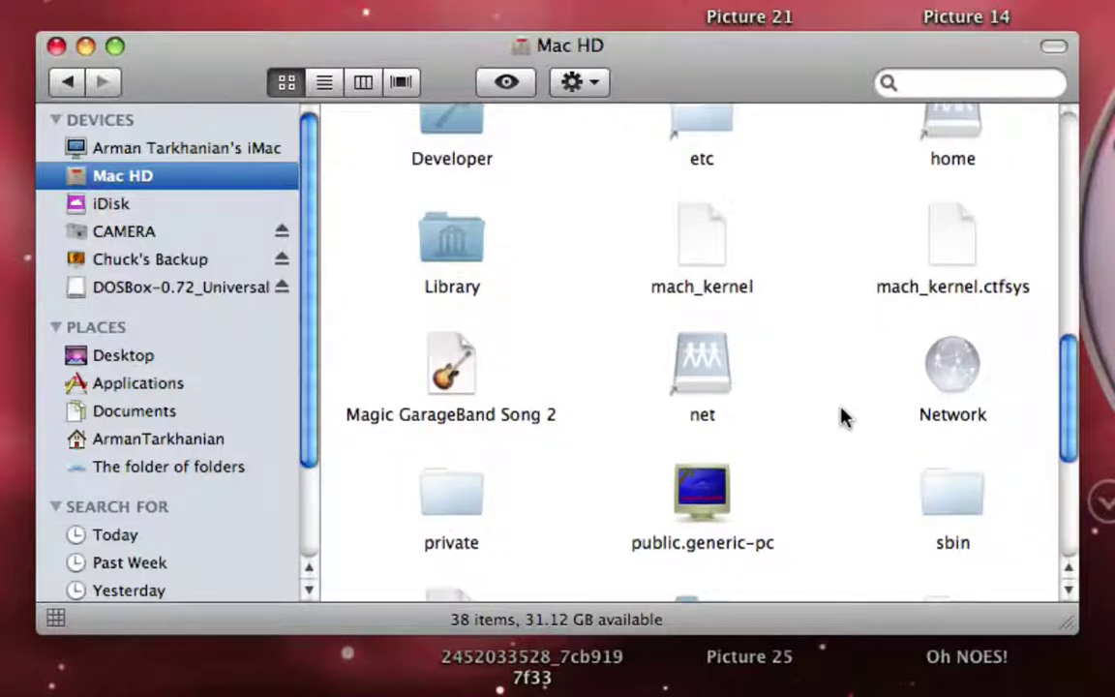
{"action": "scroll", "coordinate": [832, 416], "scroll_direction": "down", "scroll_amount": 5}
{"action": "left_click", "coordinate": [718, 513]}
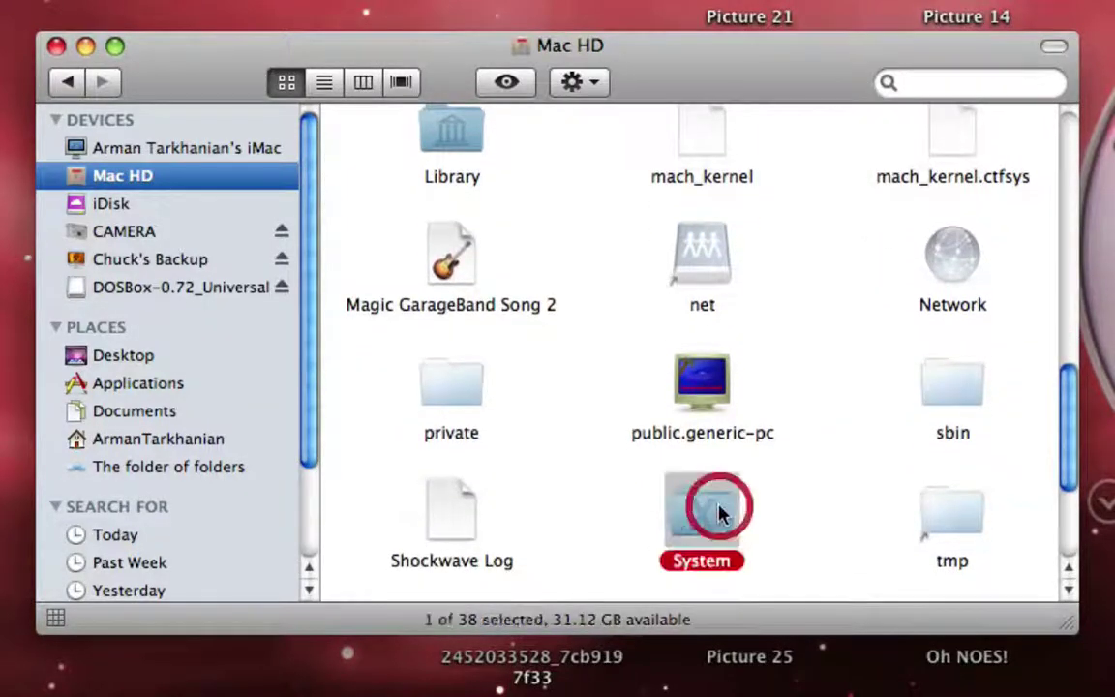
{"action": "double_click", "coordinate": [718, 513]}
{"action": "double_click", "coordinate": [718, 150]}
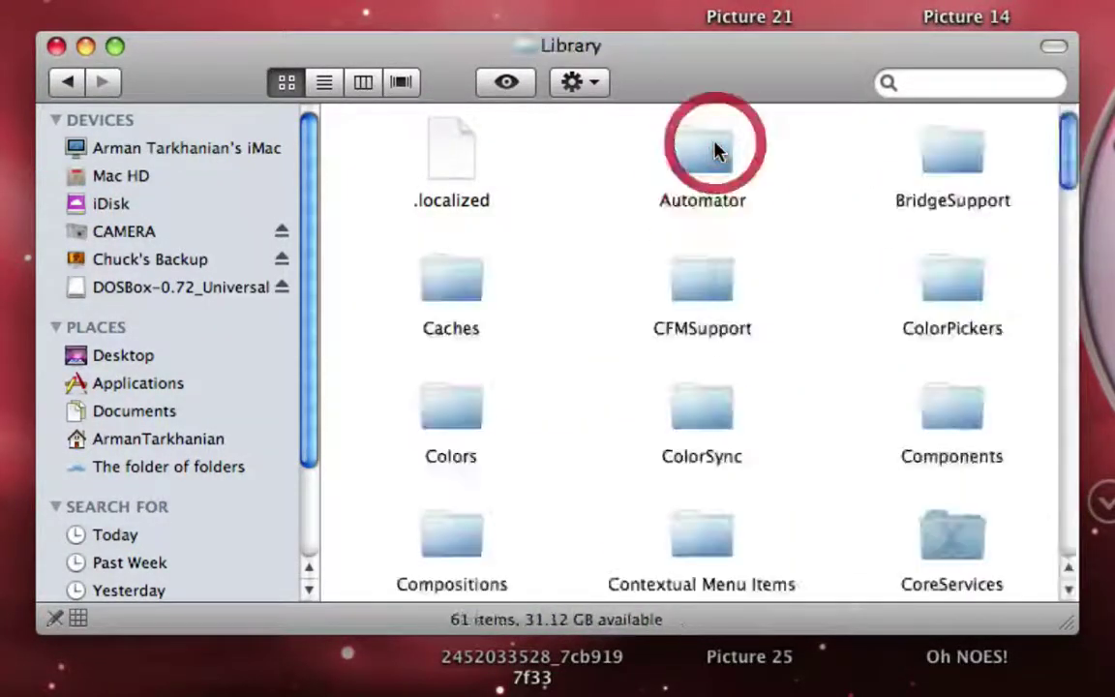
{"action": "double_click", "coordinate": [967, 553]}
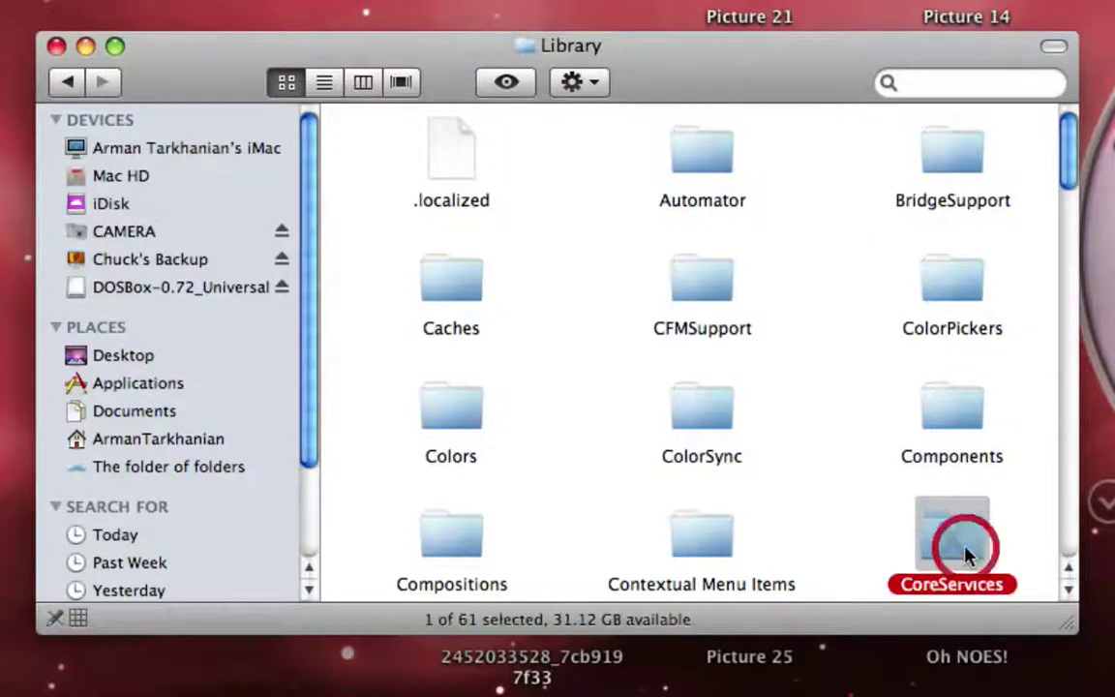
Select the Screen Sharing app in CoreServices and close the Finder window
{"action": "scroll", "coordinate": [871, 464], "scroll_direction": "down", "scroll_amount": 3}
{"action": "scroll", "coordinate": [864, 465], "scroll_direction": "down", "scroll_amount": 1}
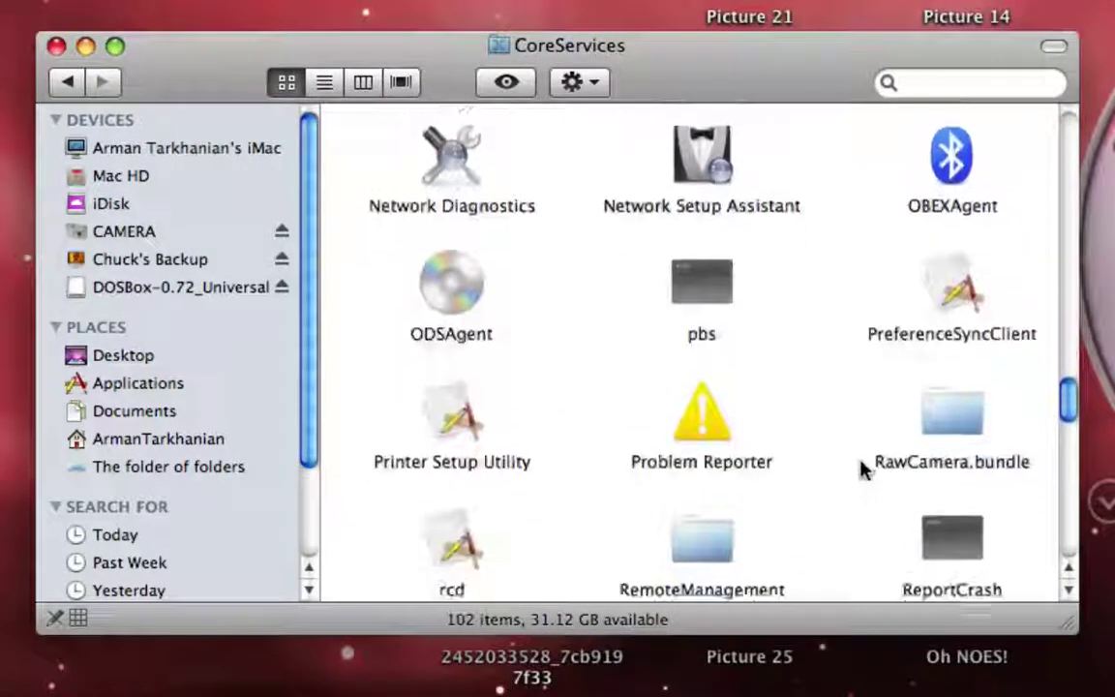
{"action": "scroll", "coordinate": [864, 465], "scroll_direction": "down", "scroll_amount": 3}
{"action": "scroll", "coordinate": [866, 465], "scroll_direction": "down", "scroll_amount": 2}
{"action": "scroll", "coordinate": [869, 465], "scroll_direction": "down", "scroll_amount": 3}
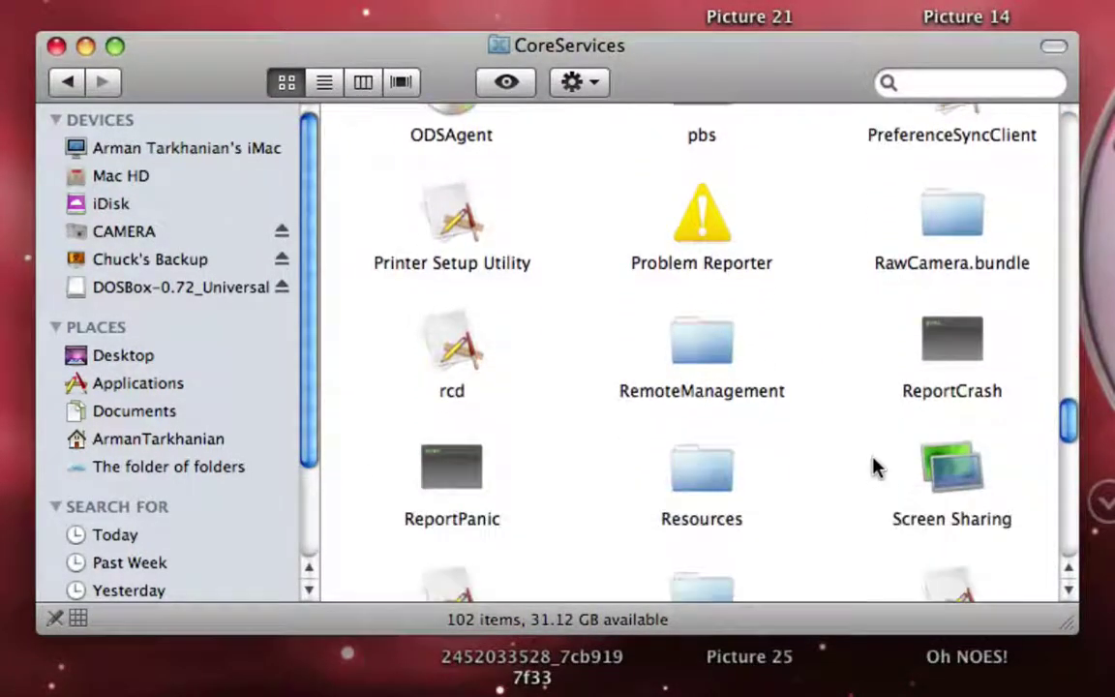
{"action": "left_click", "coordinate": [946, 474]}
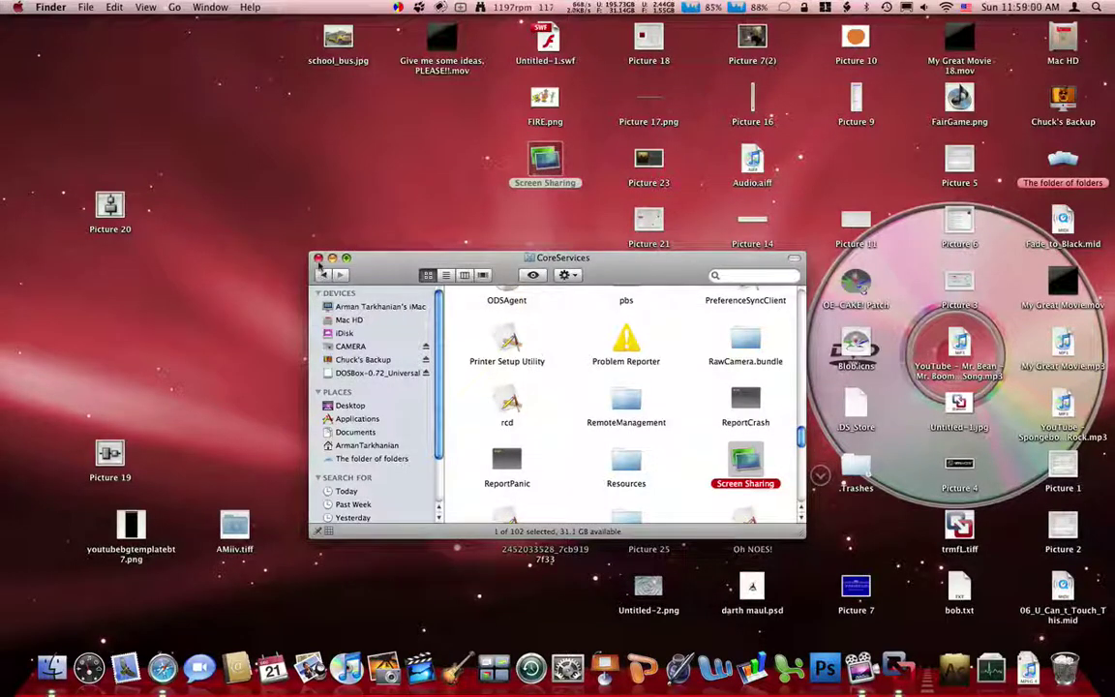
{"action": "left_click", "coordinate": [317, 258]}
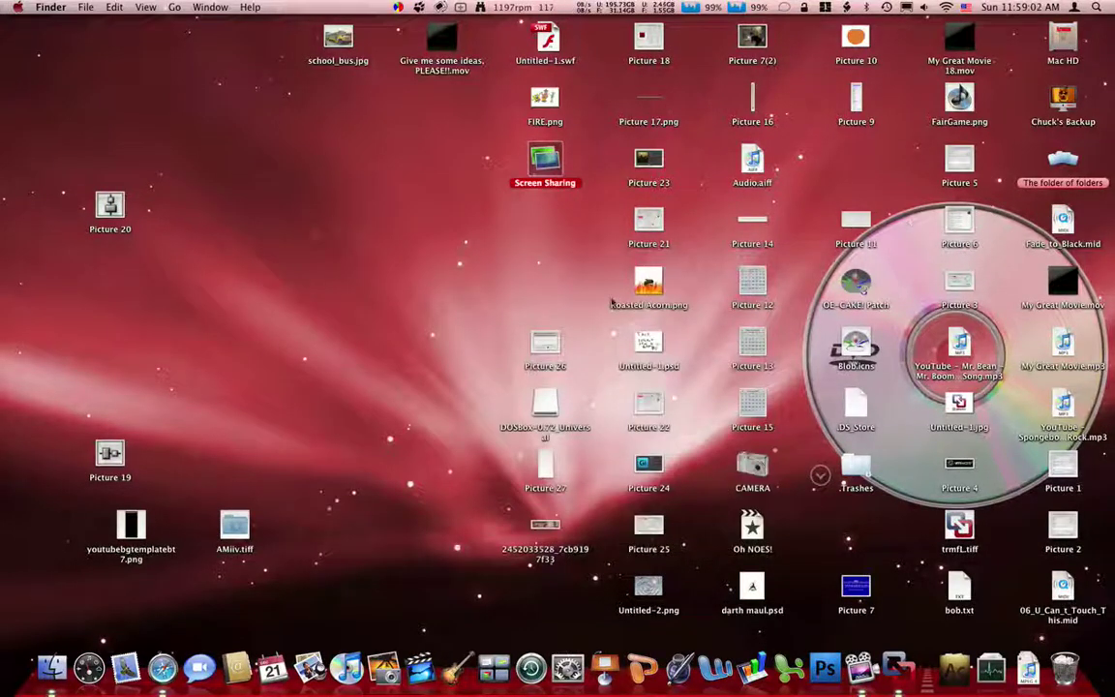
Launch Safari and go to download.com from the address bar
{"action": "left_click", "coordinate": [160, 658]}
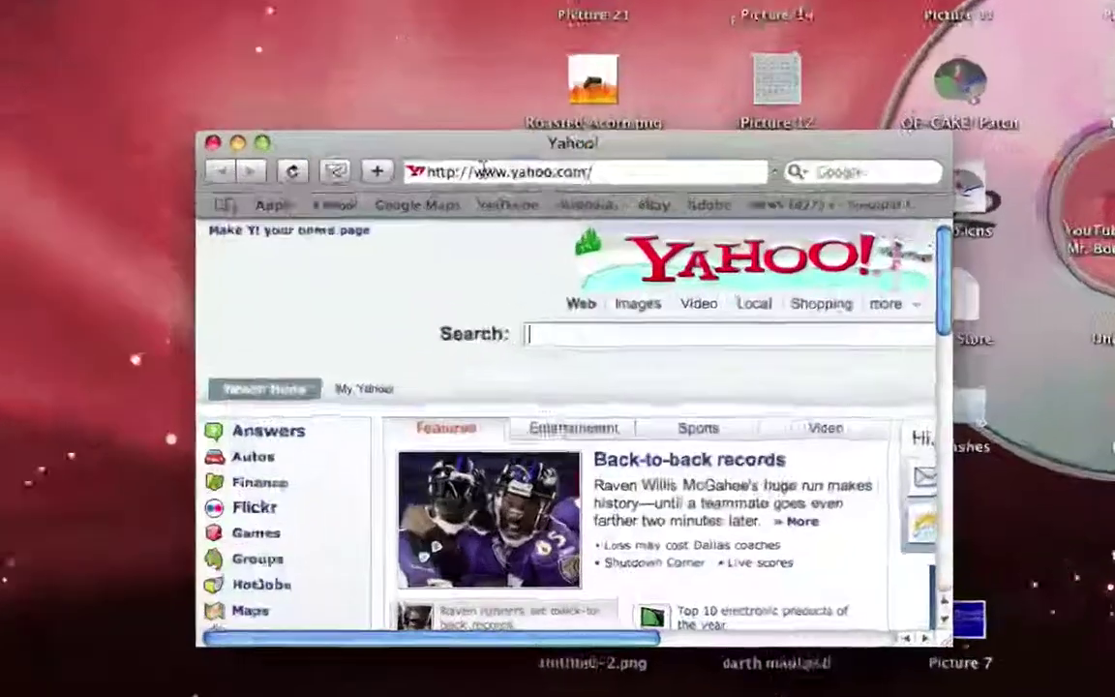
{"action": "left_click", "coordinate": [418, 70]}
{"action": "key", "text": "BackSpace"}
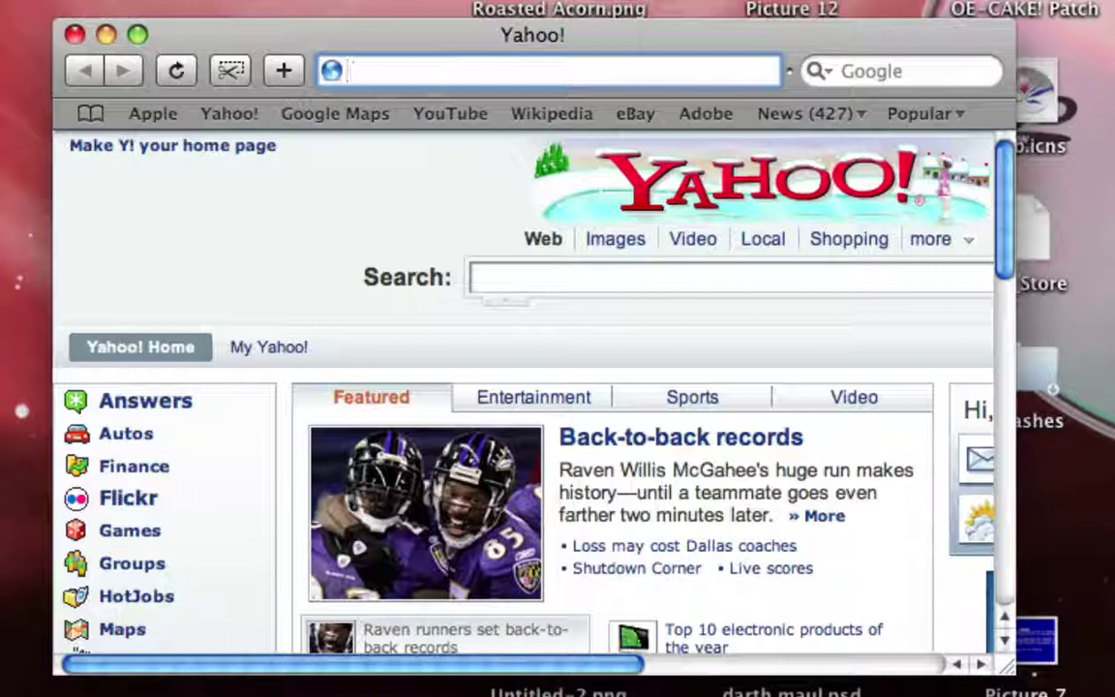
{"action": "type", "text": "down"}
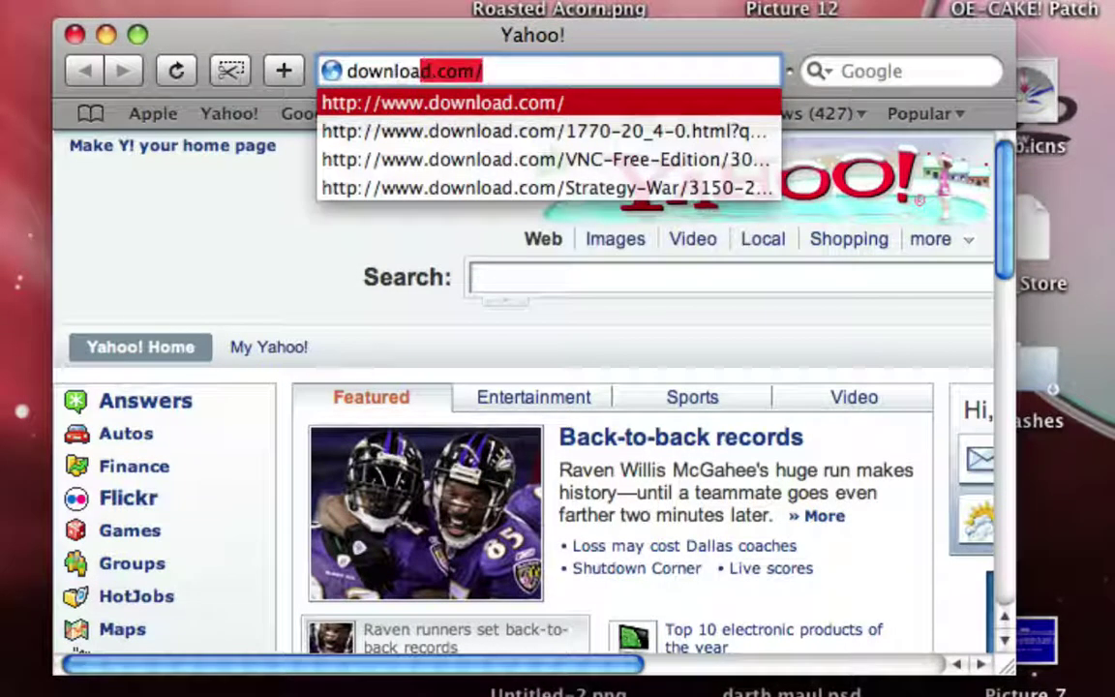
{"action": "key", "text": "BackSpace"}
{"action": "type", "text": "d.c"}
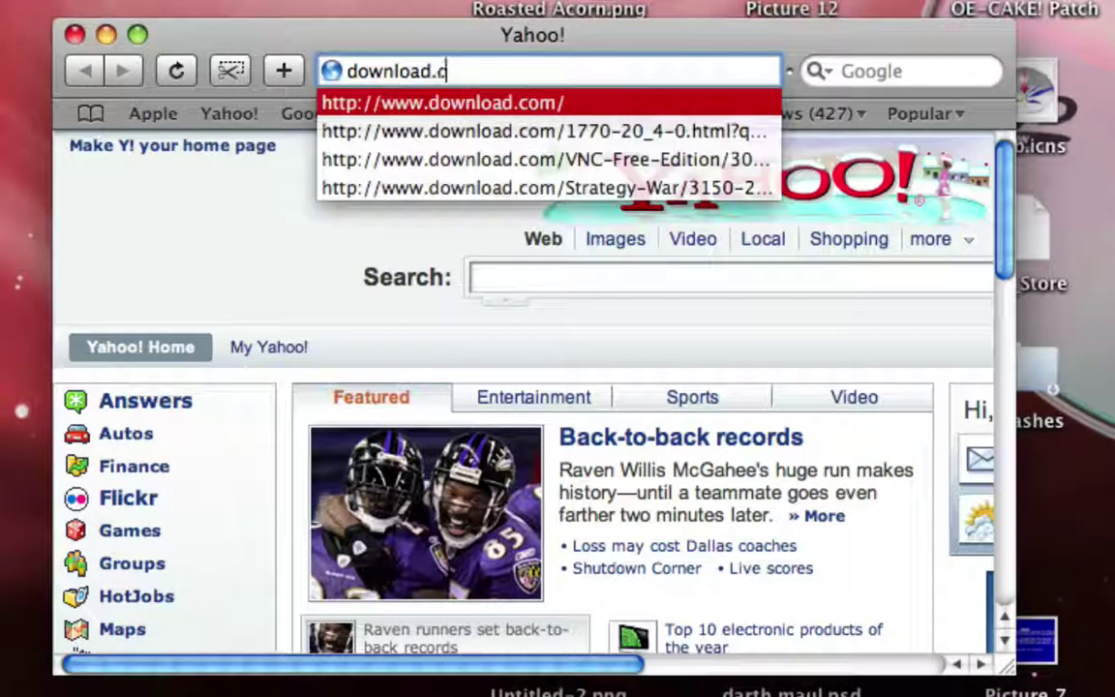
{"action": "type", "text": "om"}
{"action": "key", "text": "Return"}
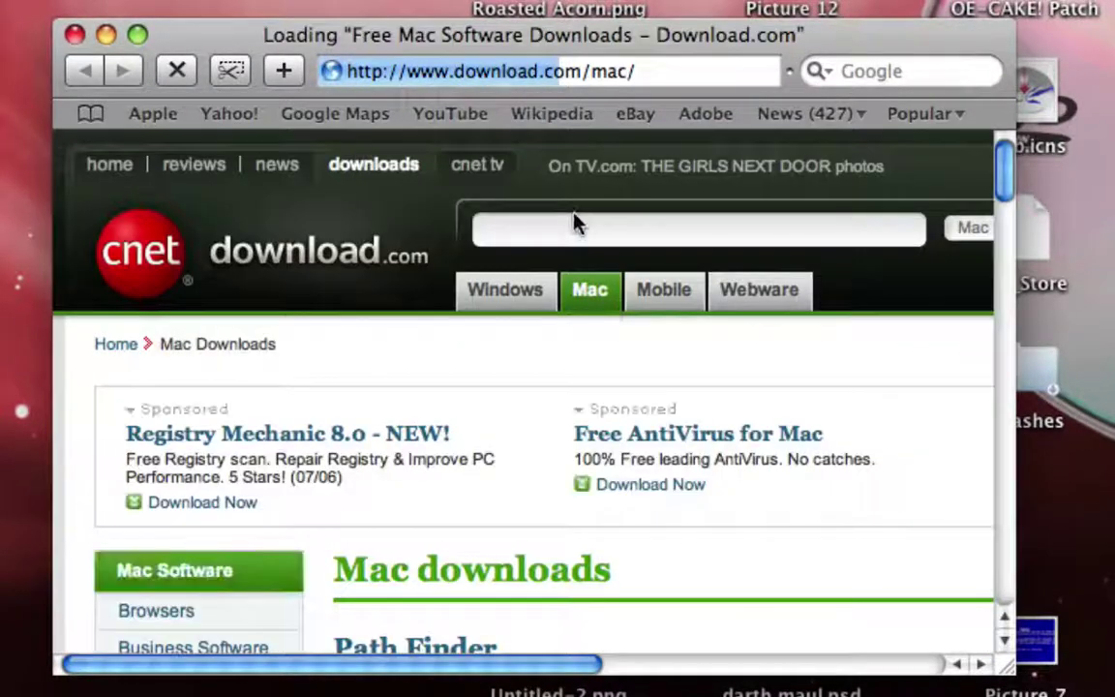
Enter 'VNC server' as the download.com search term
{"action": "left_click", "coordinate": [571, 221]}
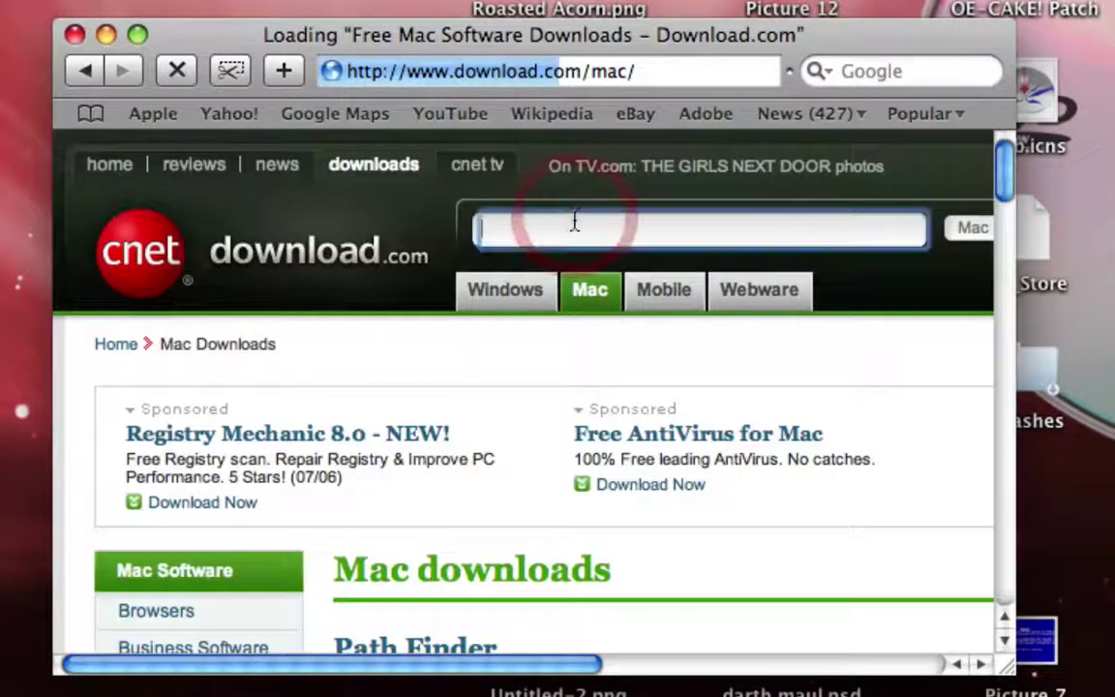
{"action": "scroll", "coordinate": [610, 242], "scroll_direction": "right", "scroll_amount": 4}
{"action": "scroll", "coordinate": [551, 232], "scroll_direction": "right", "scroll_amount": 3}
{"action": "type", "text": "V"}
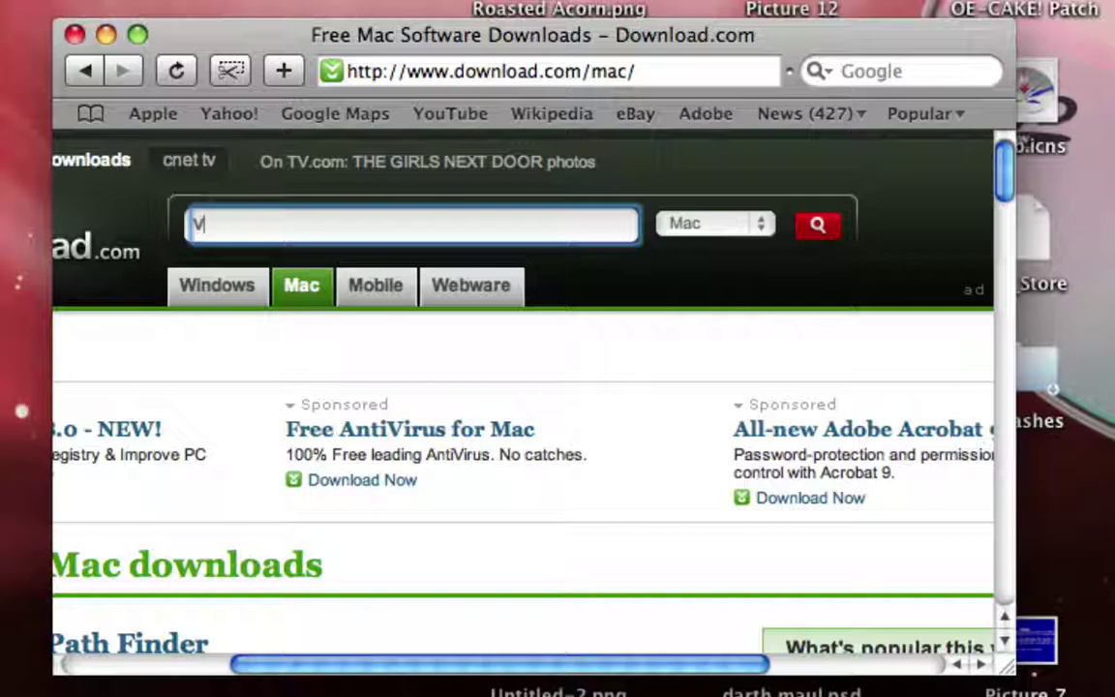
{"action": "type", "text": "NC server"}
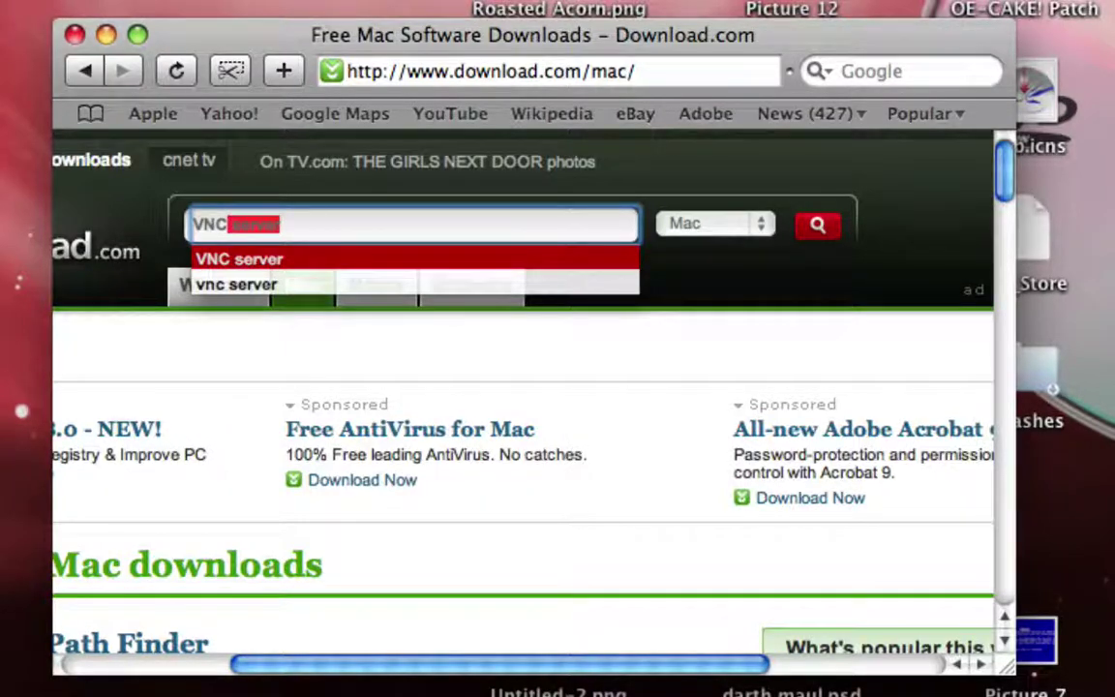
{"action": "left_click", "coordinate": [503, 219]}
Limit the search to Windows, run it, and scroll through the 57 results
{"action": "left_click", "coordinate": [750, 227]}
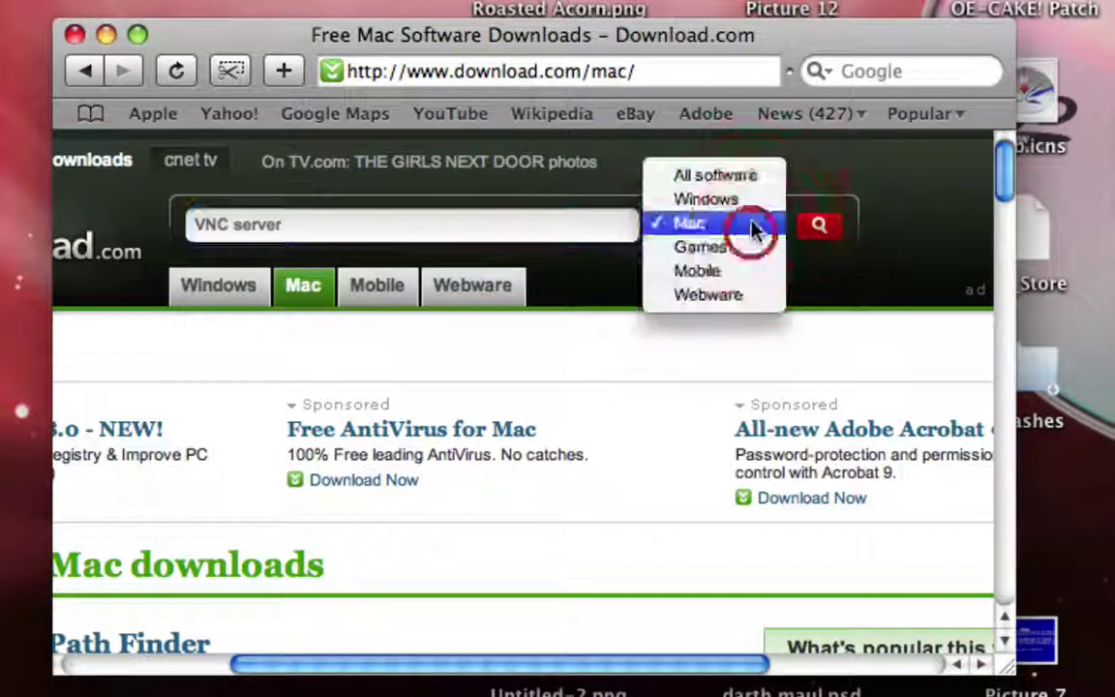
{"action": "left_click", "coordinate": [759, 224]}
{"action": "left_click", "coordinate": [741, 199]}
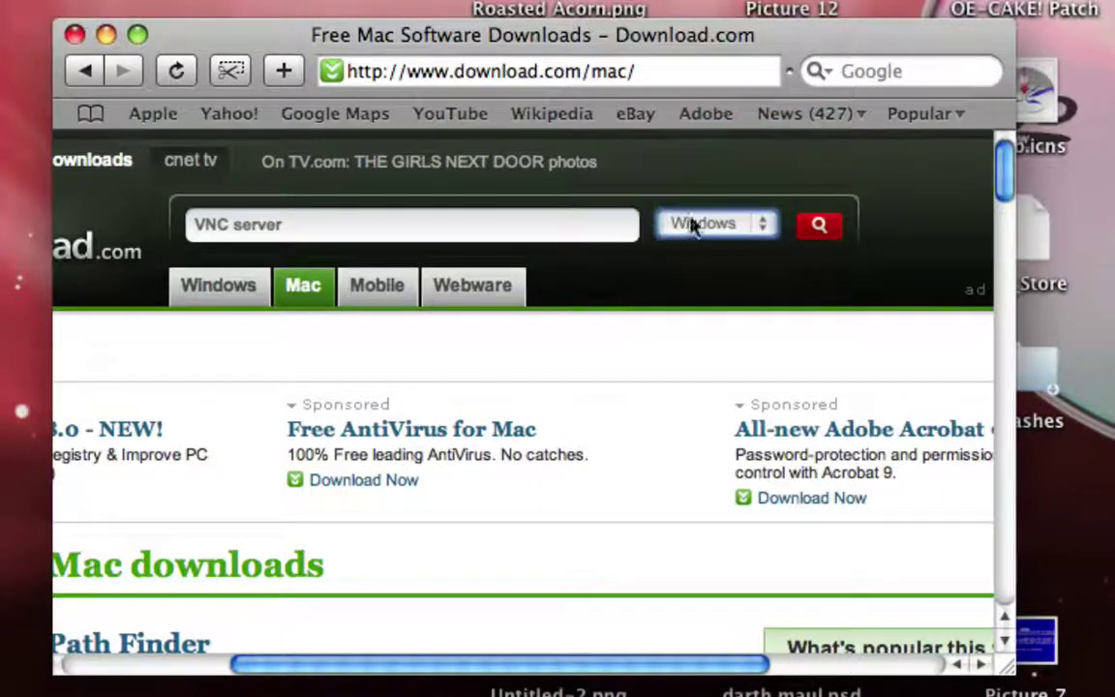
{"action": "left_click", "coordinate": [820, 228]}
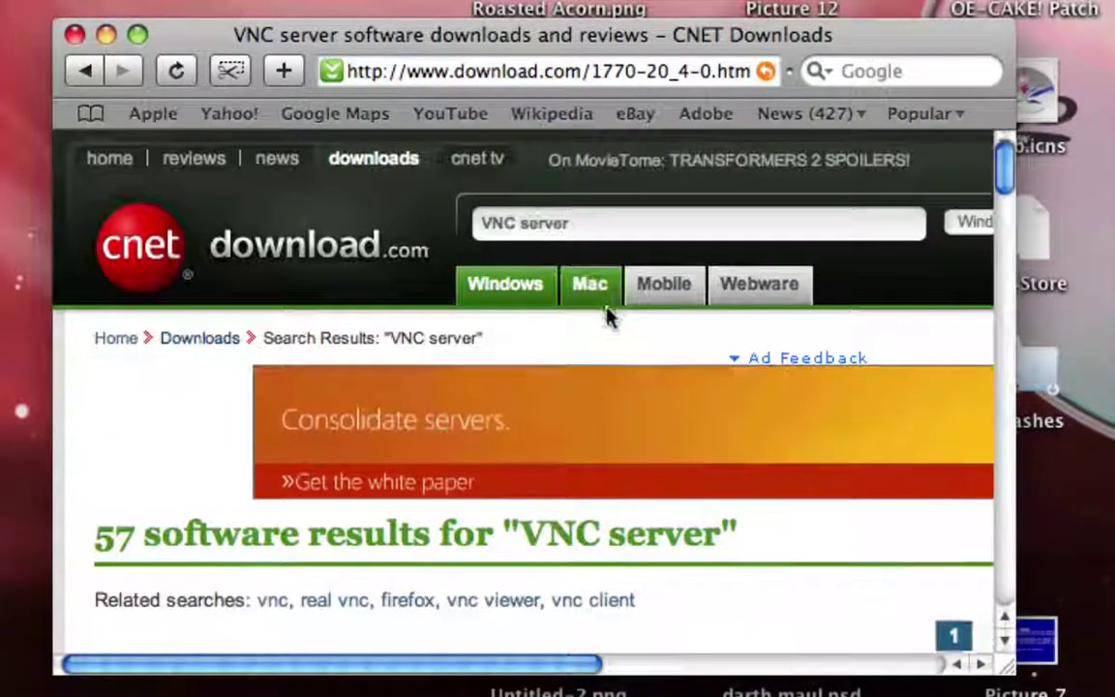
{"action": "scroll", "coordinate": [605, 319], "scroll_direction": "down", "scroll_amount": 5}
{"action": "scroll", "coordinate": [600, 333], "scroll_direction": "down", "scroll_amount": 5}
{"action": "scroll", "coordinate": [597, 414], "scroll_direction": "down", "scroll_amount": 3}
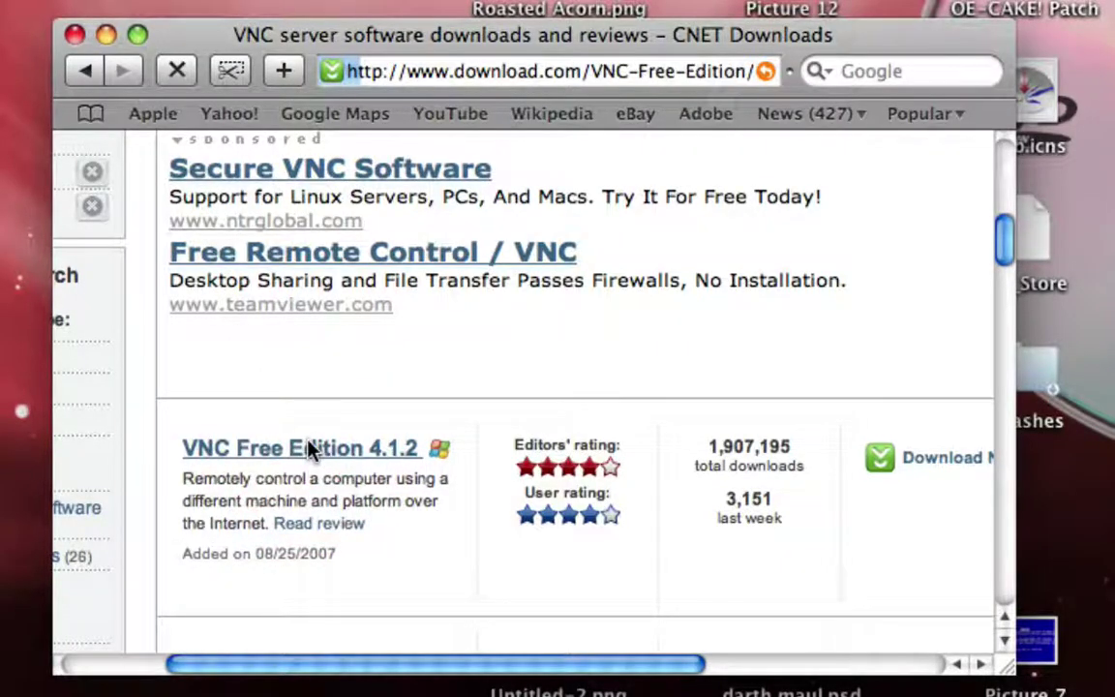
{"action": "scroll", "coordinate": [323, 478], "scroll_direction": "down", "scroll_amount": 4}
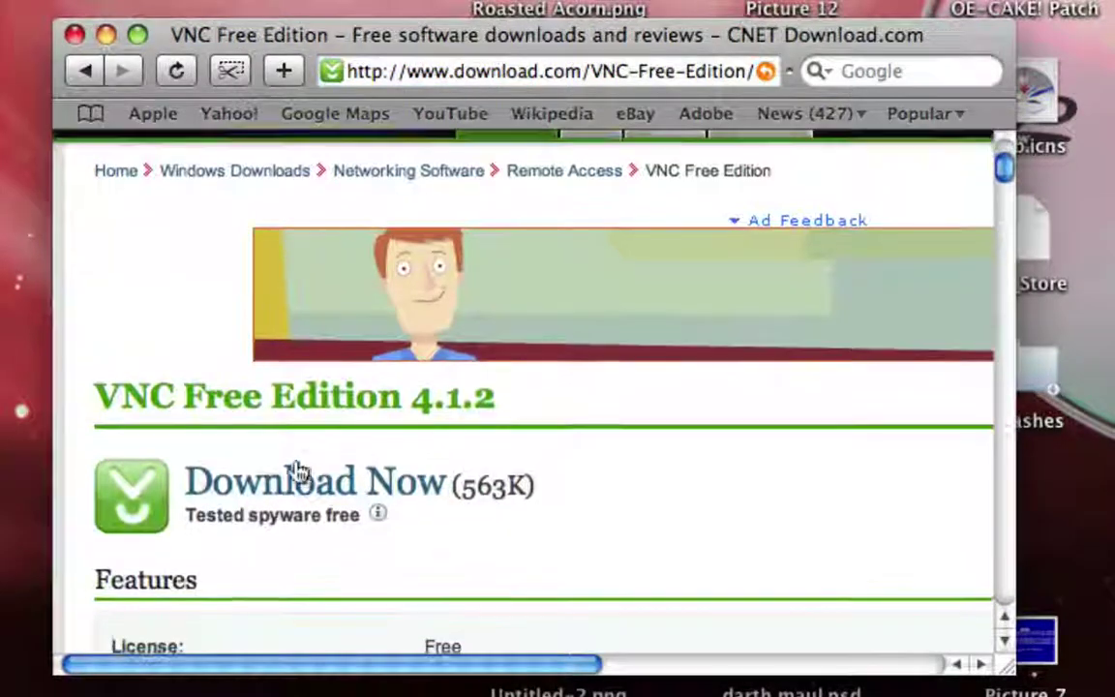
Start the VNC Free Edition download and skip the details form to RealVNC's download page
{"action": "left_click", "coordinate": [276, 481]}
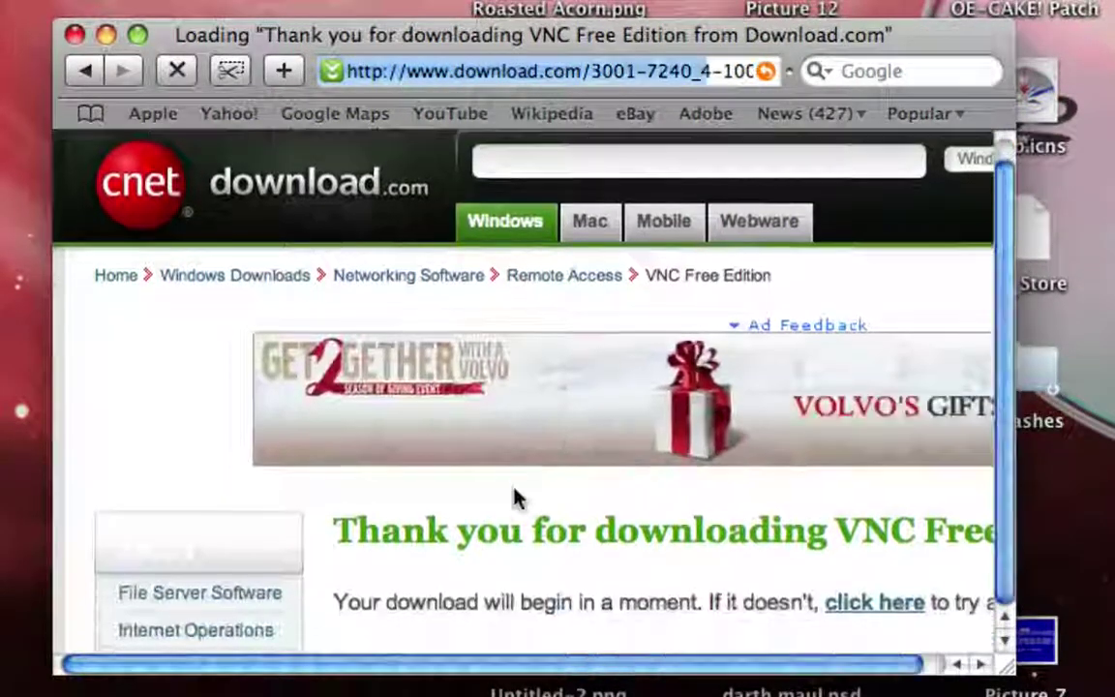
{"action": "scroll", "coordinate": [465, 455], "scroll_direction": "down", "scroll_amount": 5}
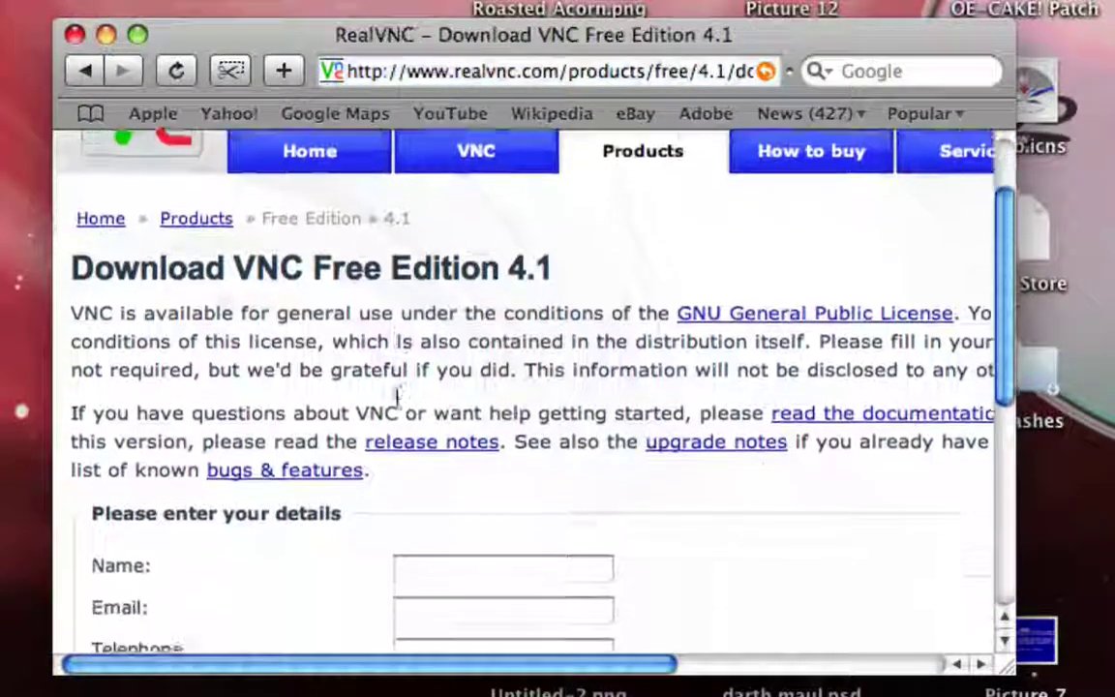
{"action": "scroll", "coordinate": [410, 416], "scroll_direction": "down", "scroll_amount": 3}
{"action": "scroll", "coordinate": [604, 520], "scroll_direction": "down", "scroll_amount": 3}
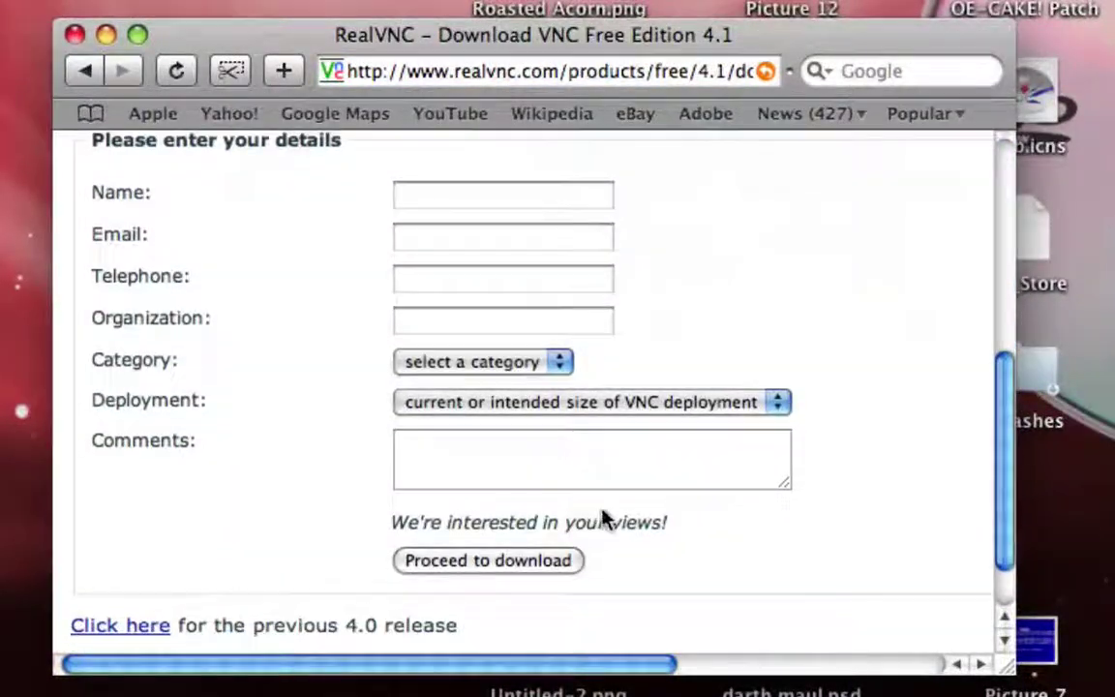
{"action": "left_click", "coordinate": [511, 565]}
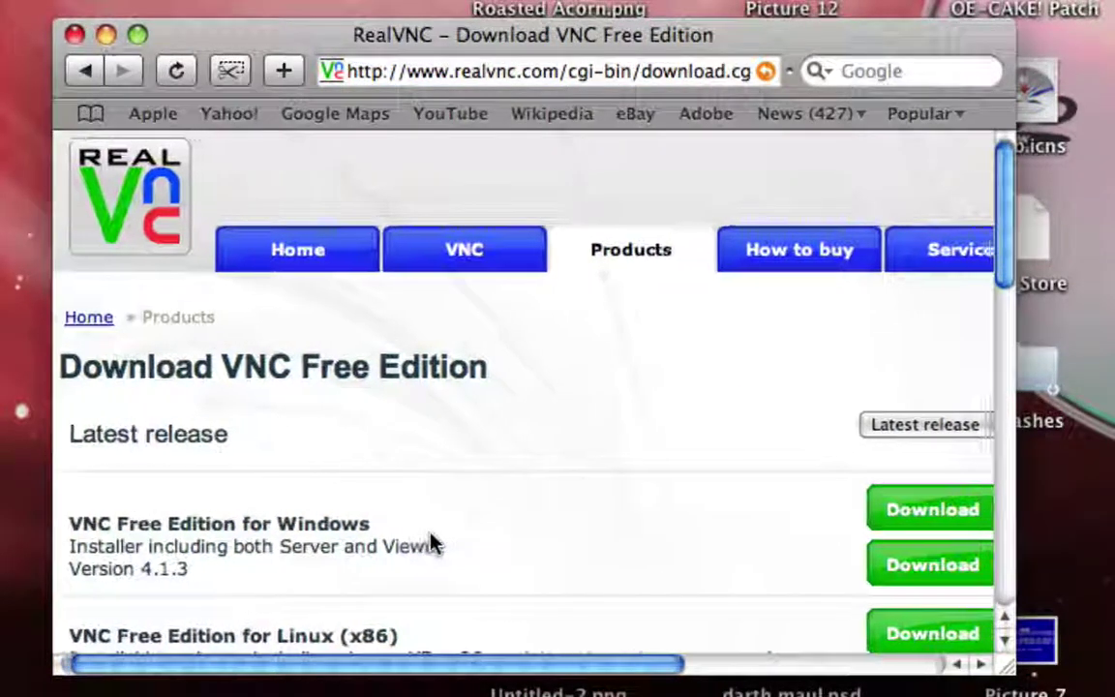
Choose the Windows Executable download option
{"action": "scroll", "coordinate": [629, 540], "scroll_direction": "right", "scroll_amount": 5}
{"action": "scroll", "coordinate": [810, 510], "scroll_direction": "right", "scroll_amount": 4}
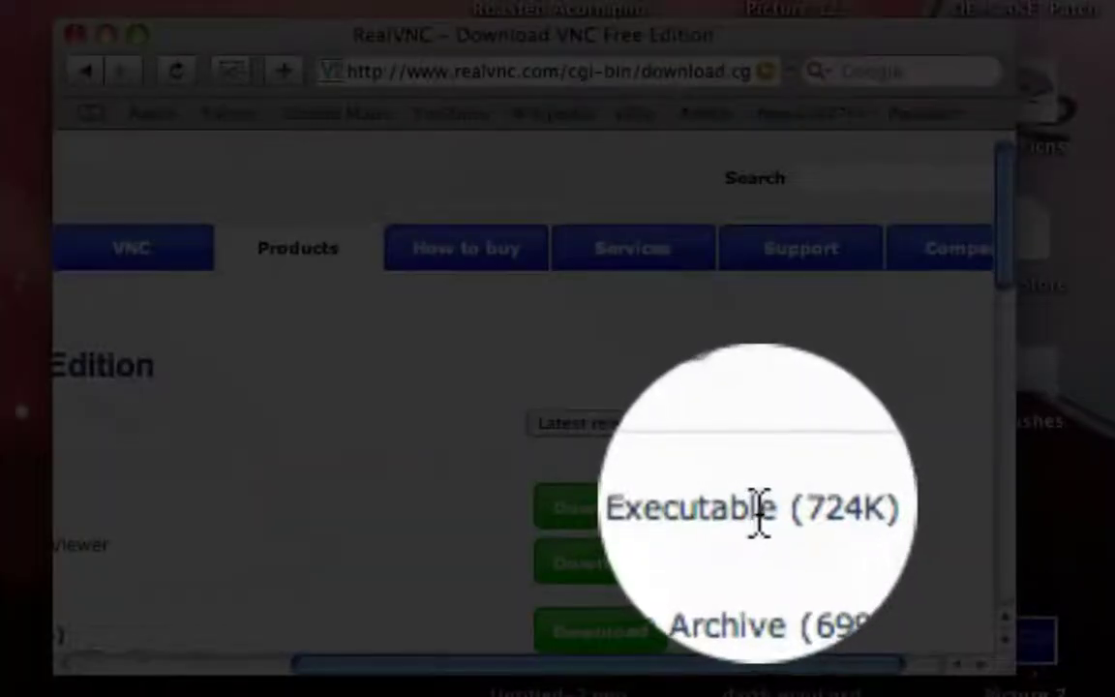
{"action": "left_click_drag", "start_coordinate": [753, 505], "coordinate": [697, 511]}
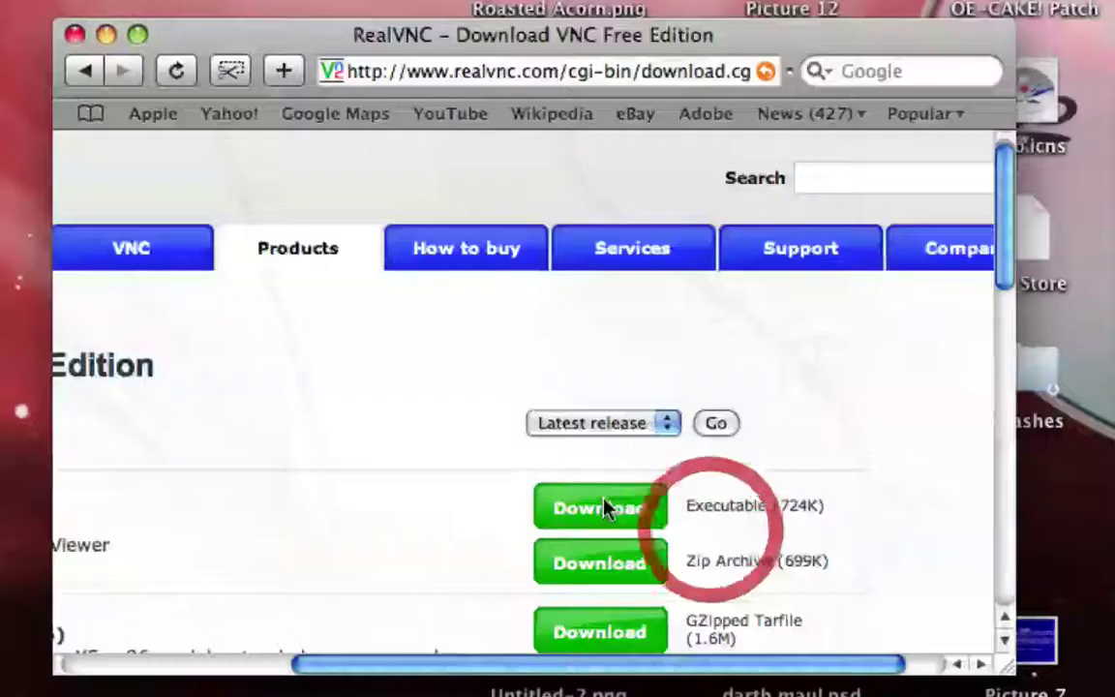
{"action": "left_click", "coordinate": [605, 505]}
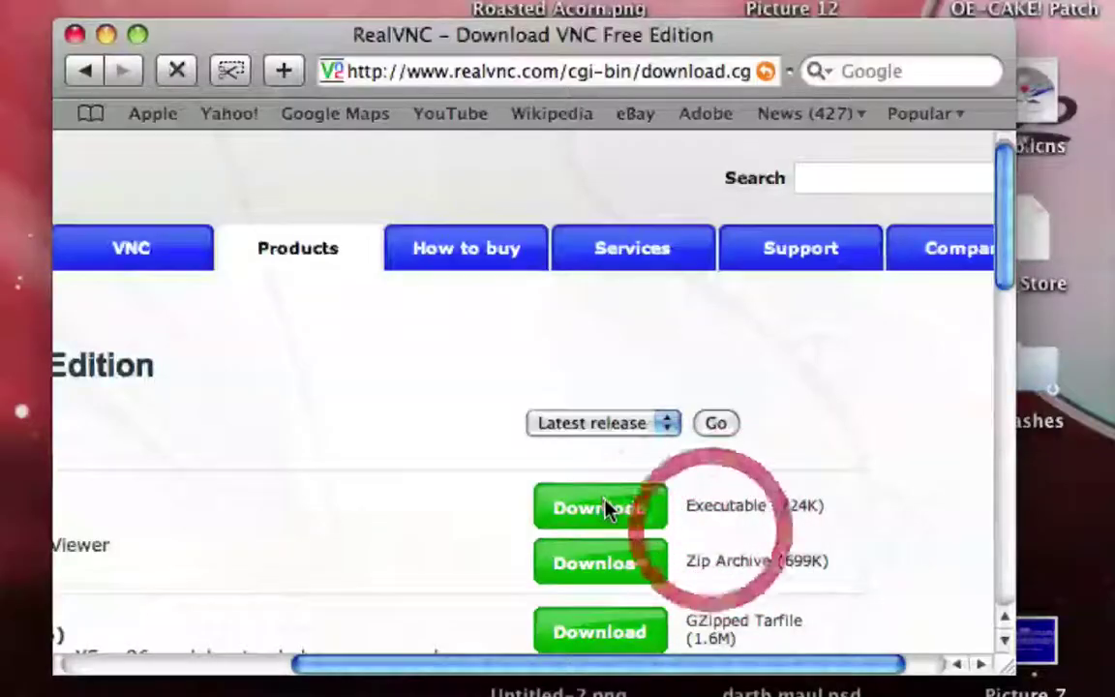
Accept the license terms and start downloading the 724 KB Windows installer
{"action": "scroll", "coordinate": [658, 484], "scroll_direction": "down", "scroll_amount": 3}
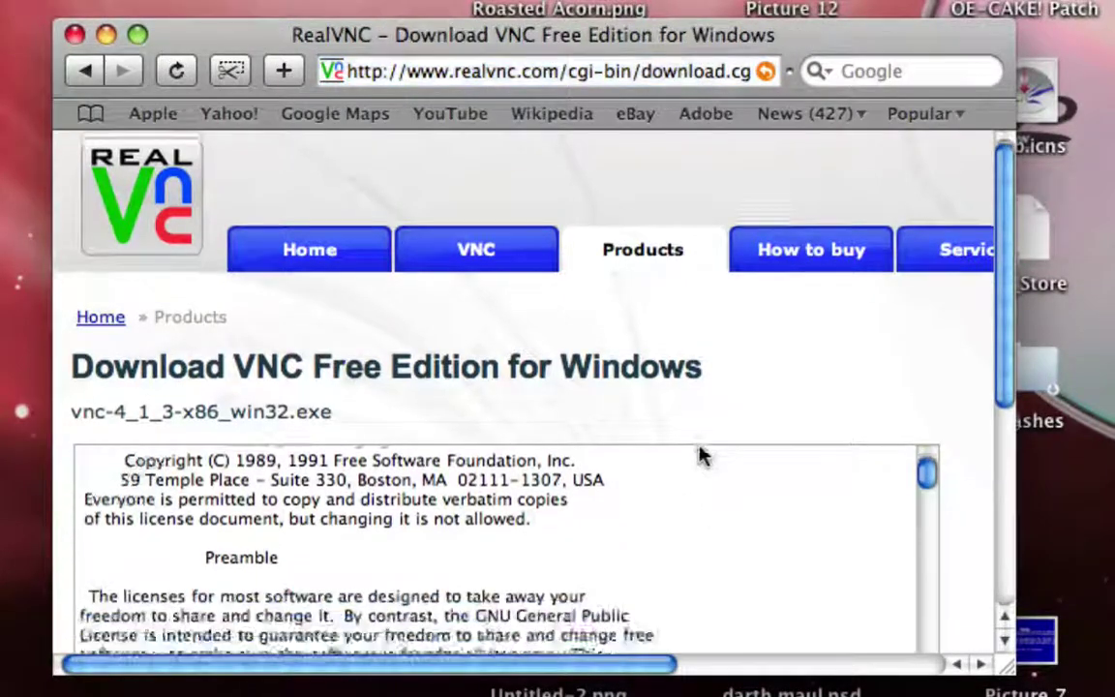
{"action": "scroll", "coordinate": [698, 454], "scroll_direction": "down", "scroll_amount": 3}
{"action": "scroll", "coordinate": [849, 322], "scroll_direction": "down", "scroll_amount": 2}
{"action": "scroll", "coordinate": [848, 322], "scroll_direction": "down", "scroll_amount": 3}
{"action": "scroll", "coordinate": [941, 311], "scroll_direction": "down", "scroll_amount": 3}
{"action": "scroll", "coordinate": [1006, 366], "scroll_direction": "down", "scroll_amount": 3}
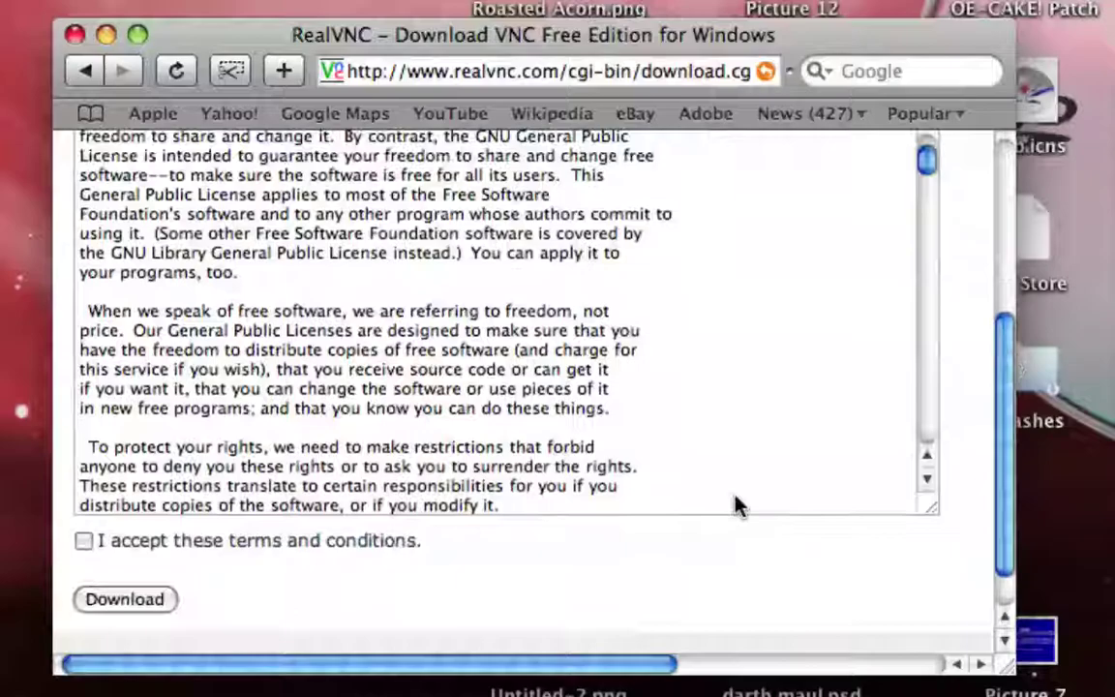
{"action": "left_click", "coordinate": [84, 540]}
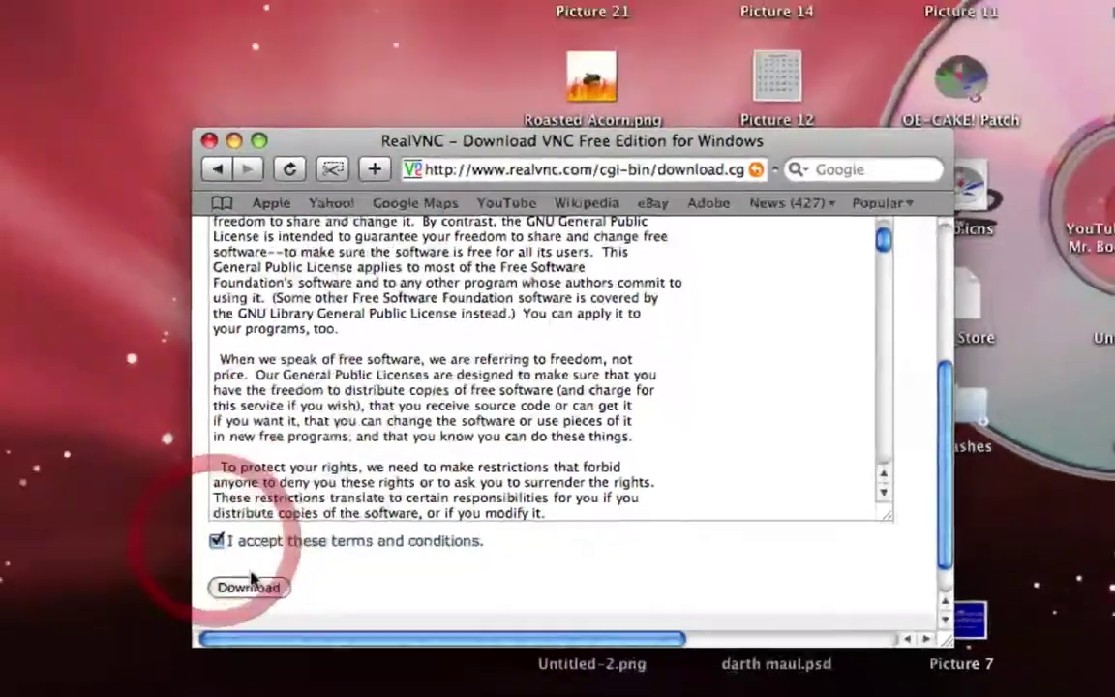
{"action": "left_click", "coordinate": [465, 570]}
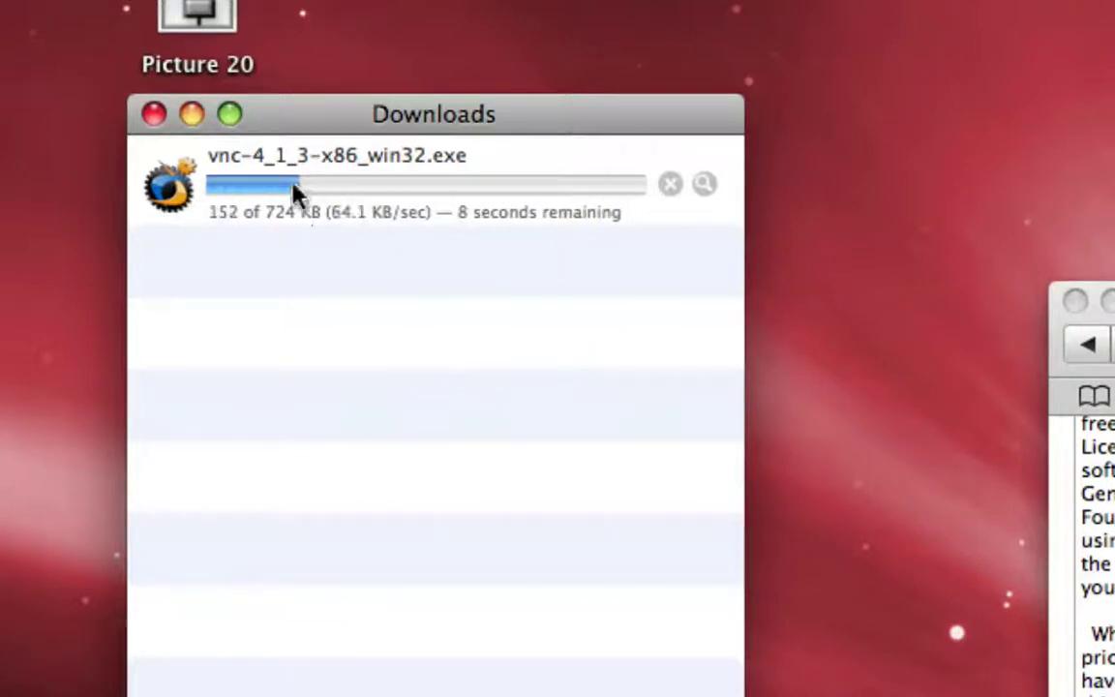
{"action": "left_click", "coordinate": [496, 116]}
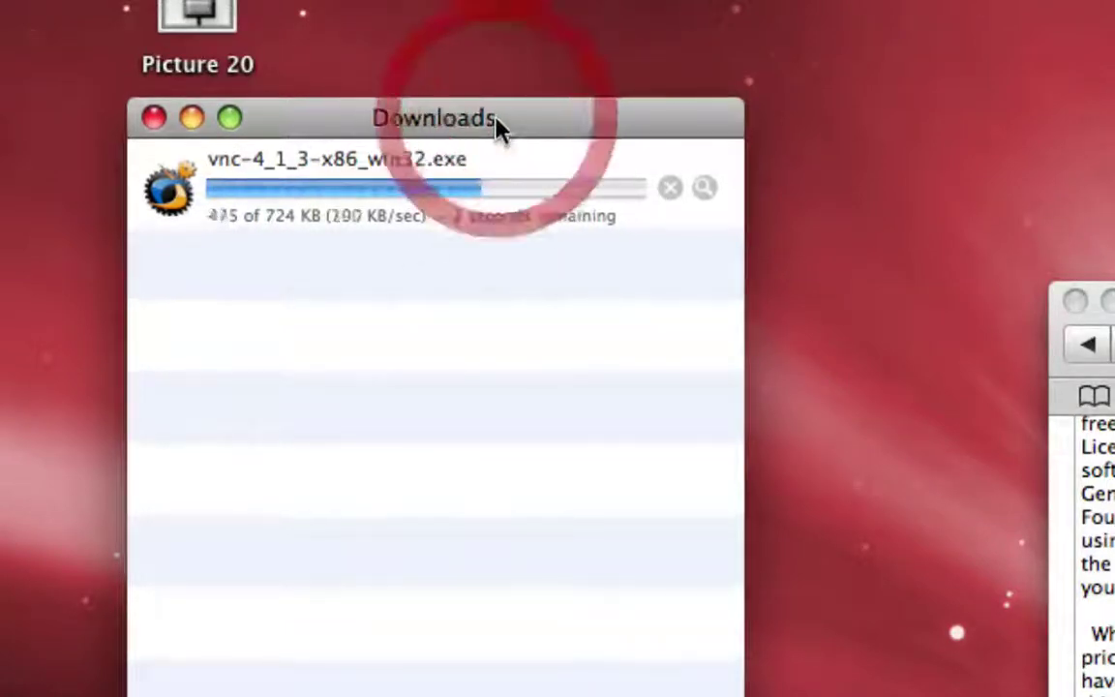
Reveal the VNC .exe in Downloads and drag it onto the Windows XP VM desktop
{"action": "left_click", "coordinate": [1075, 302]}
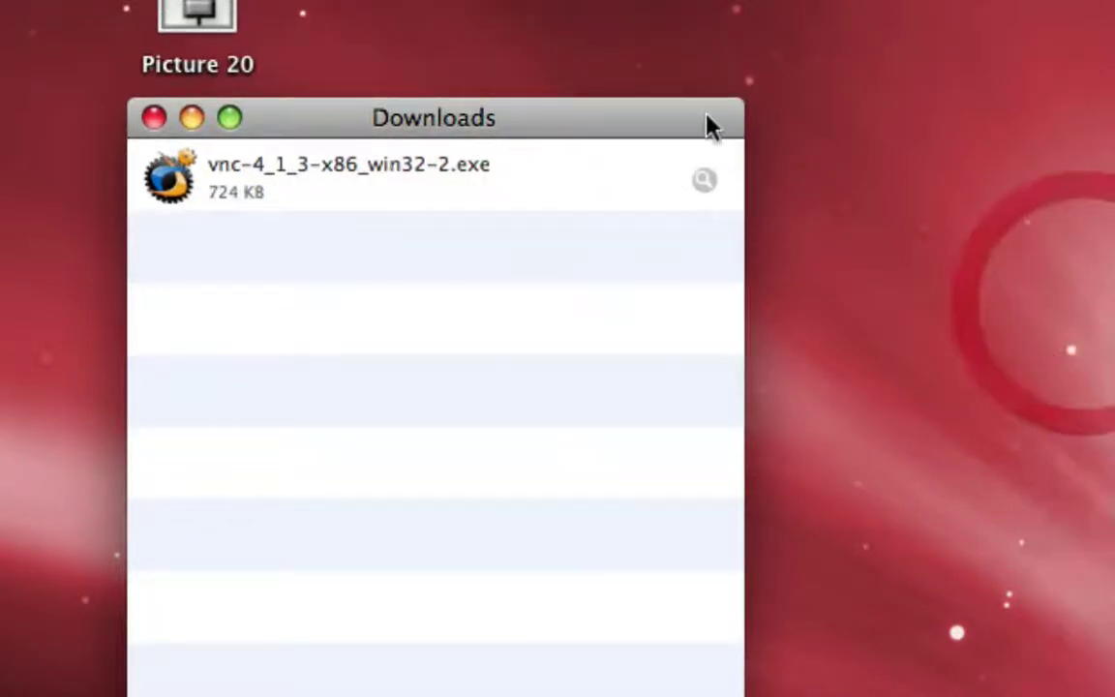
{"action": "left_click", "coordinate": [704, 181]}
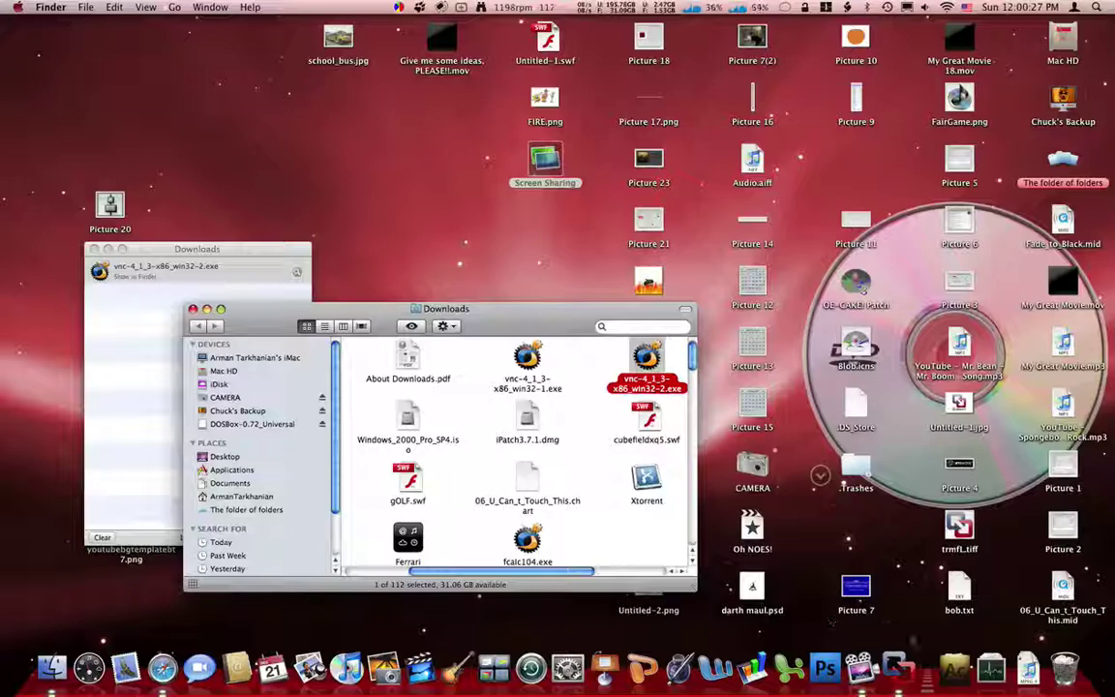
{"action": "left_click", "coordinate": [898, 648]}
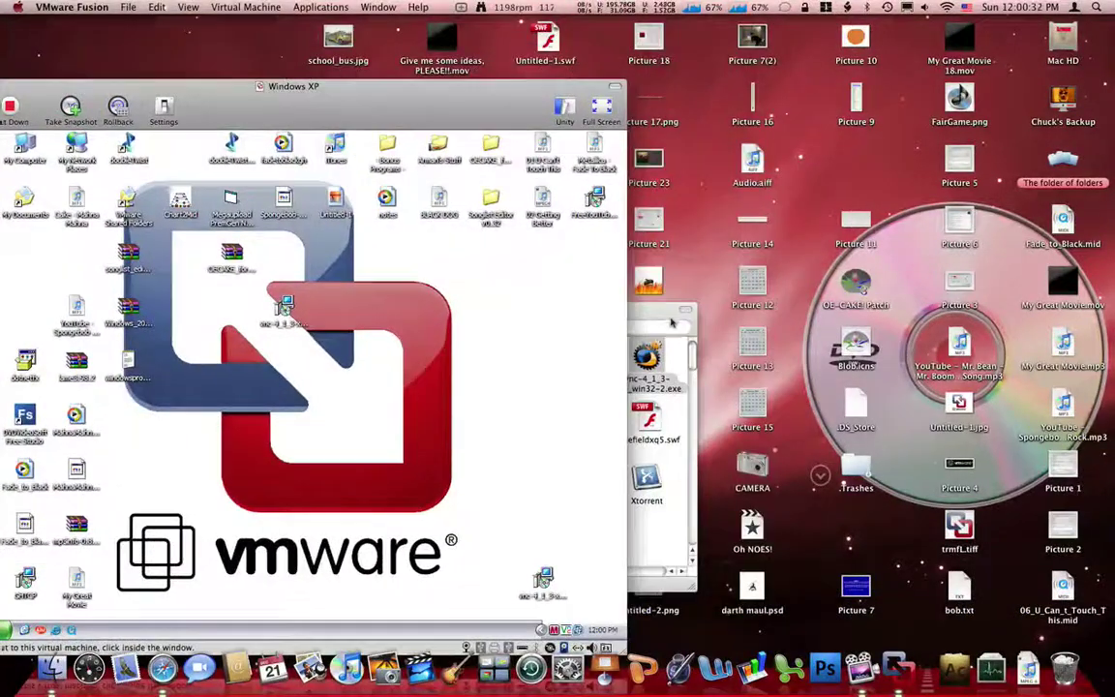
{"action": "left_click", "coordinate": [673, 322]}
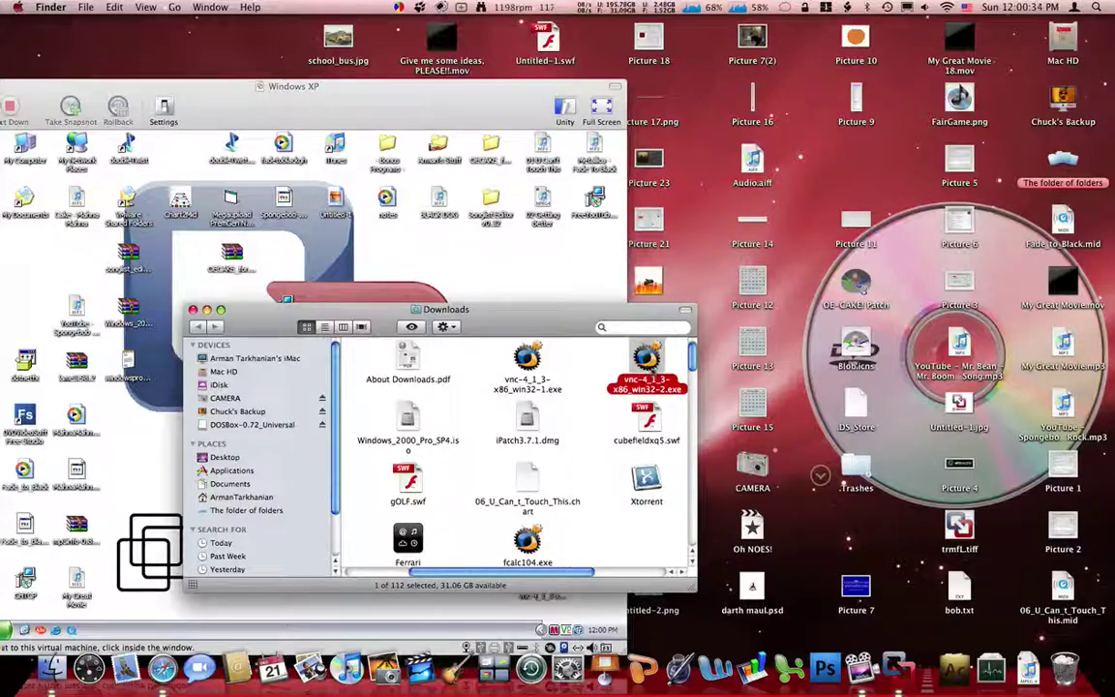
{"action": "left_click_drag", "start_coordinate": [614, 303], "coordinate": [921, 321]}
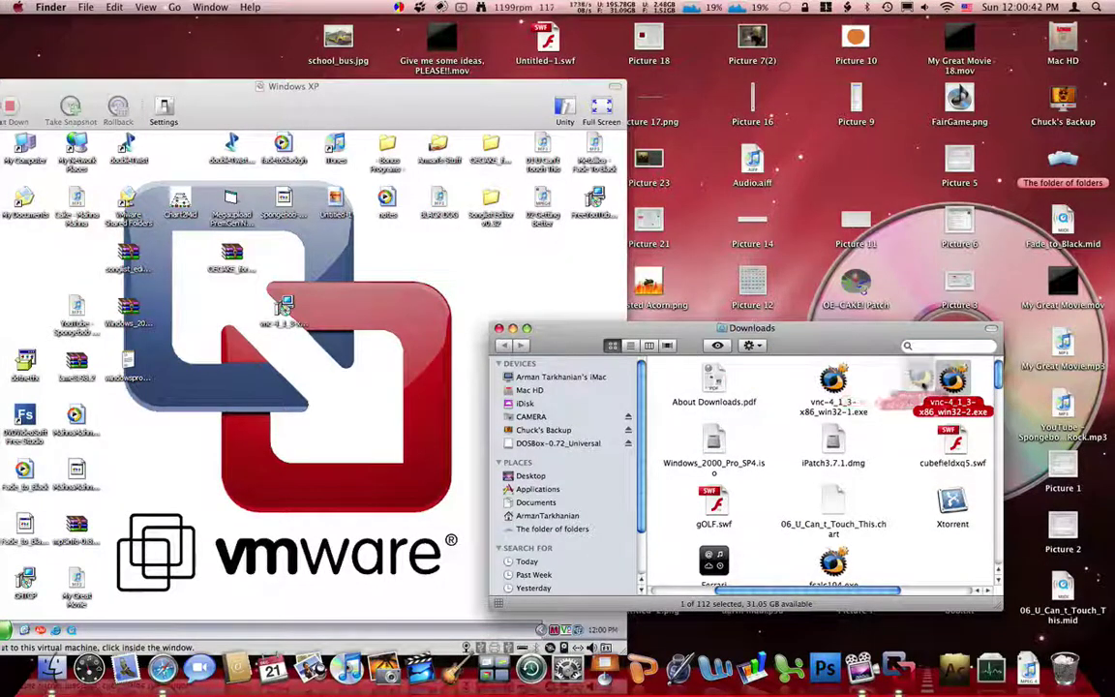
{"action": "left_click_drag", "start_coordinate": [917, 379], "coordinate": [499, 263]}
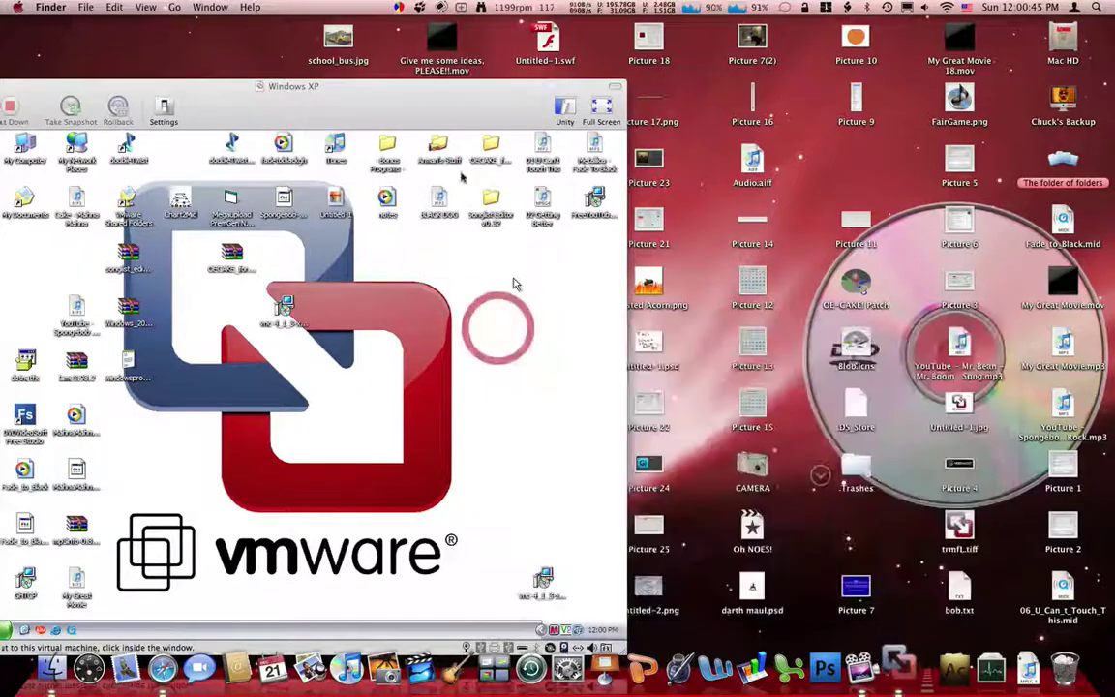
{"action": "left_click", "coordinate": [515, 283]}
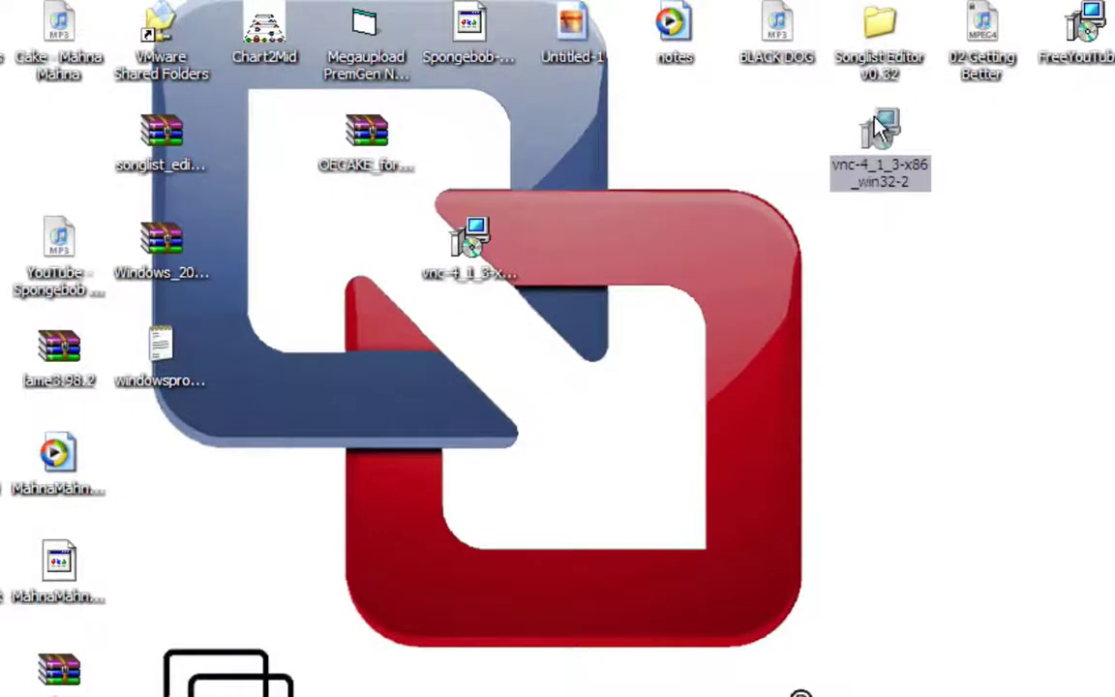
Run the VNC installer, accept the license, keep the default folder, and include Server and Viewer
{"action": "double_click", "coordinate": [882, 130]}
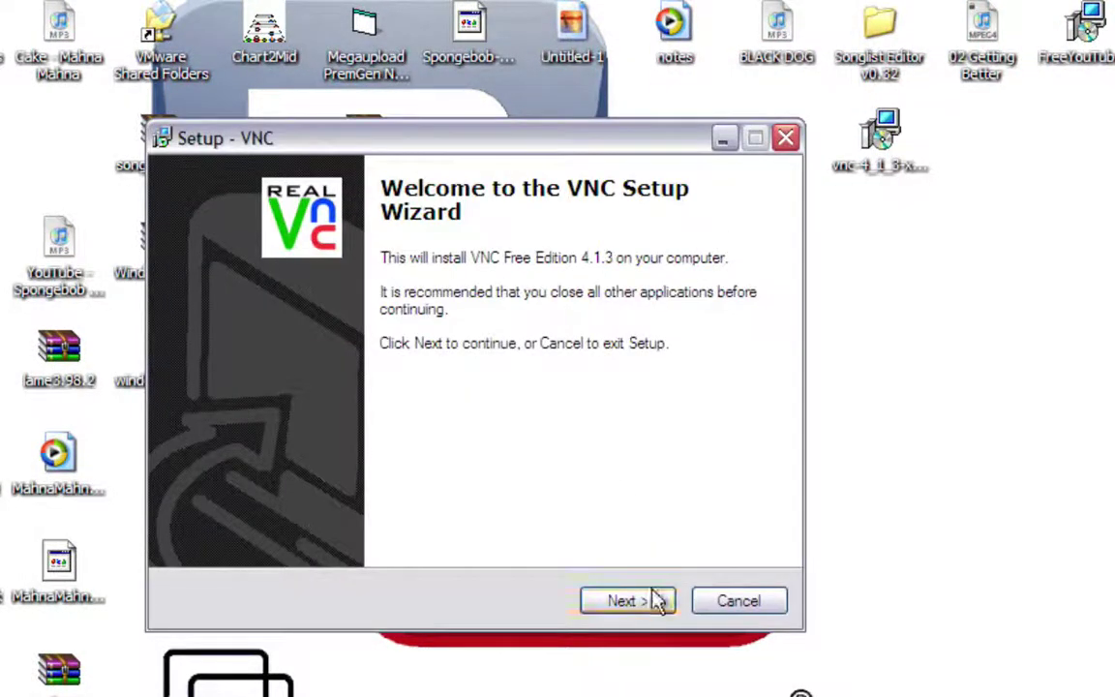
{"action": "left_click", "coordinate": [658, 602]}
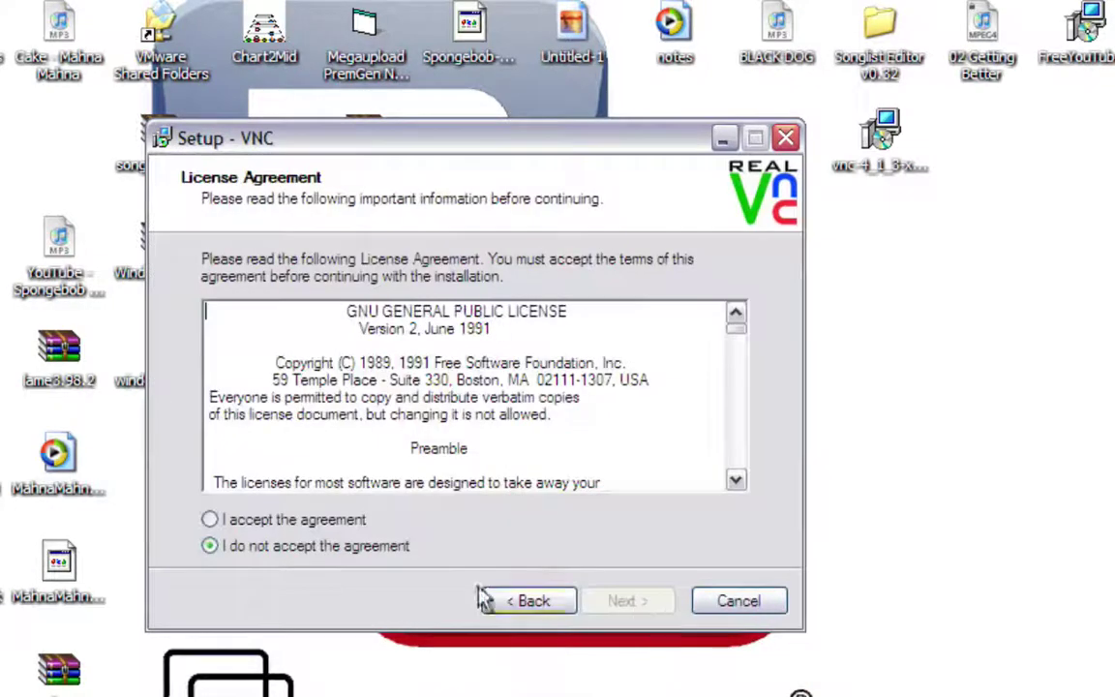
{"action": "left_click", "coordinate": [322, 522]}
{"action": "left_click", "coordinate": [657, 602]}
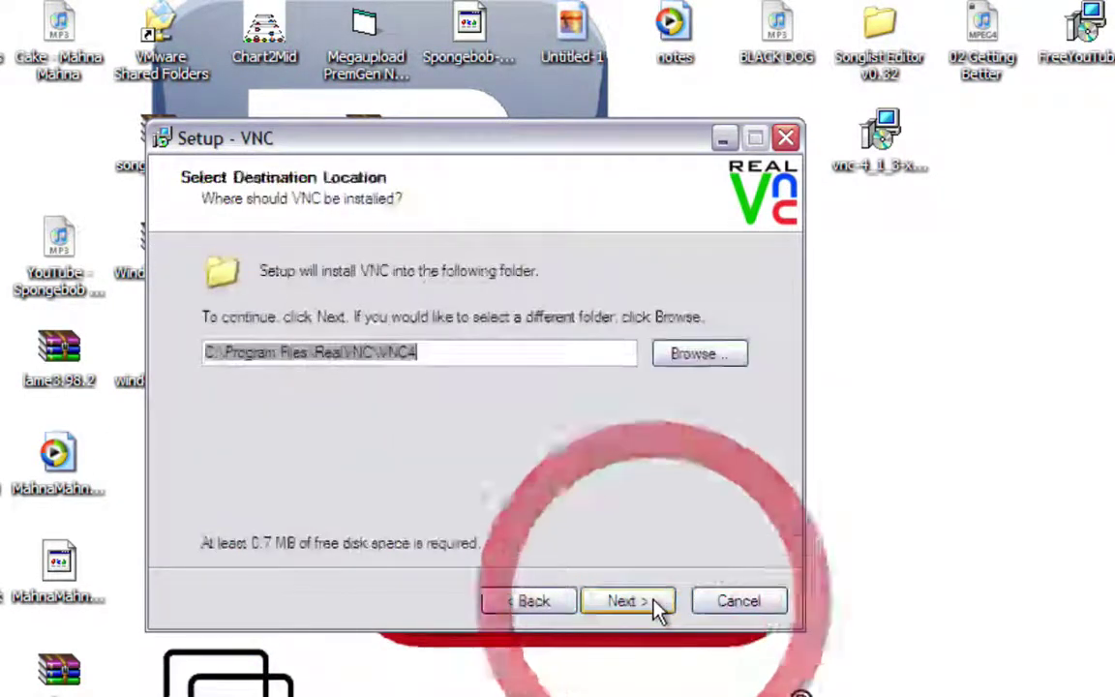
{"action": "left_click", "coordinate": [634, 602]}
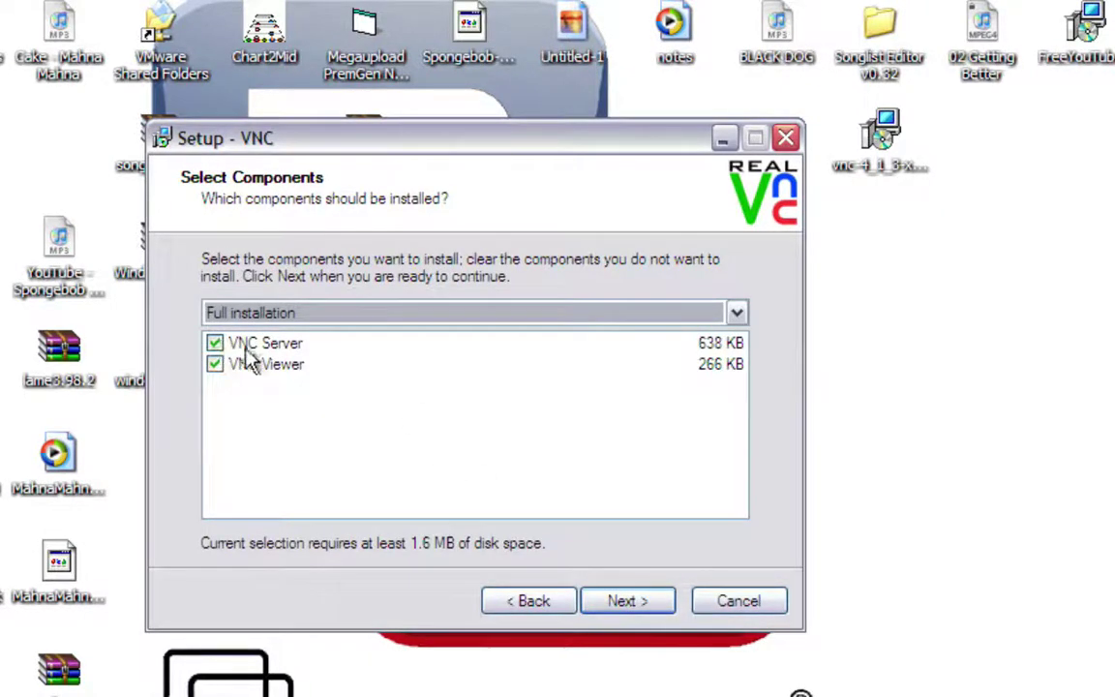
{"action": "left_click", "coordinate": [634, 602]}
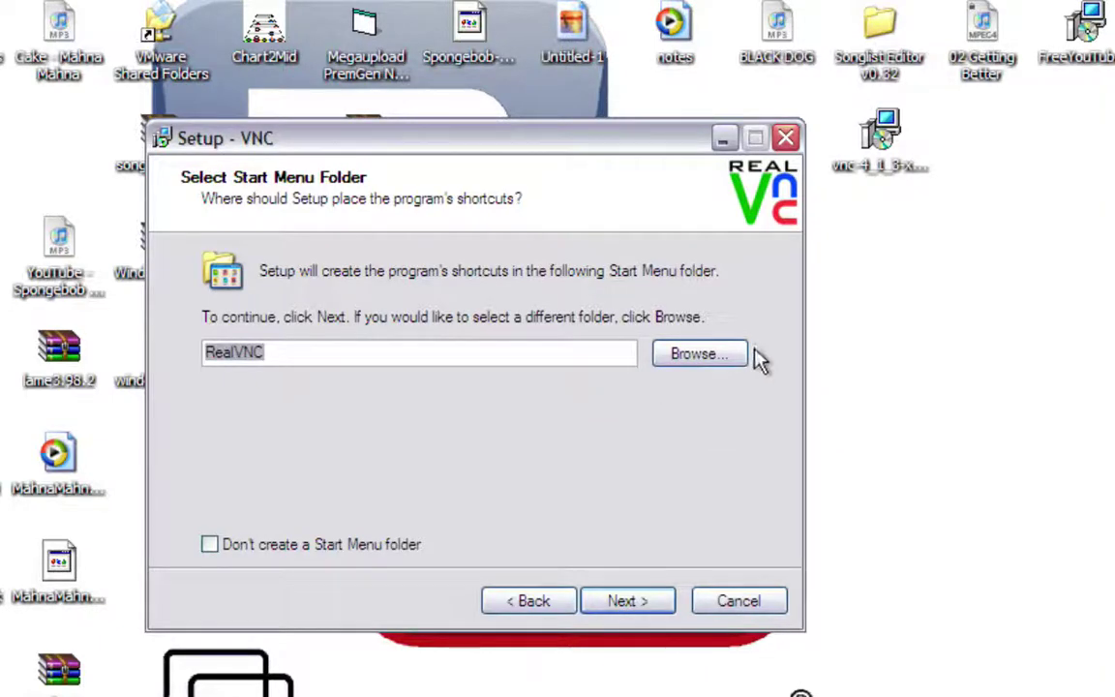
Keep the Start Menu folder and service-mode tasks, then install
{"action": "left_click", "coordinate": [650, 597]}
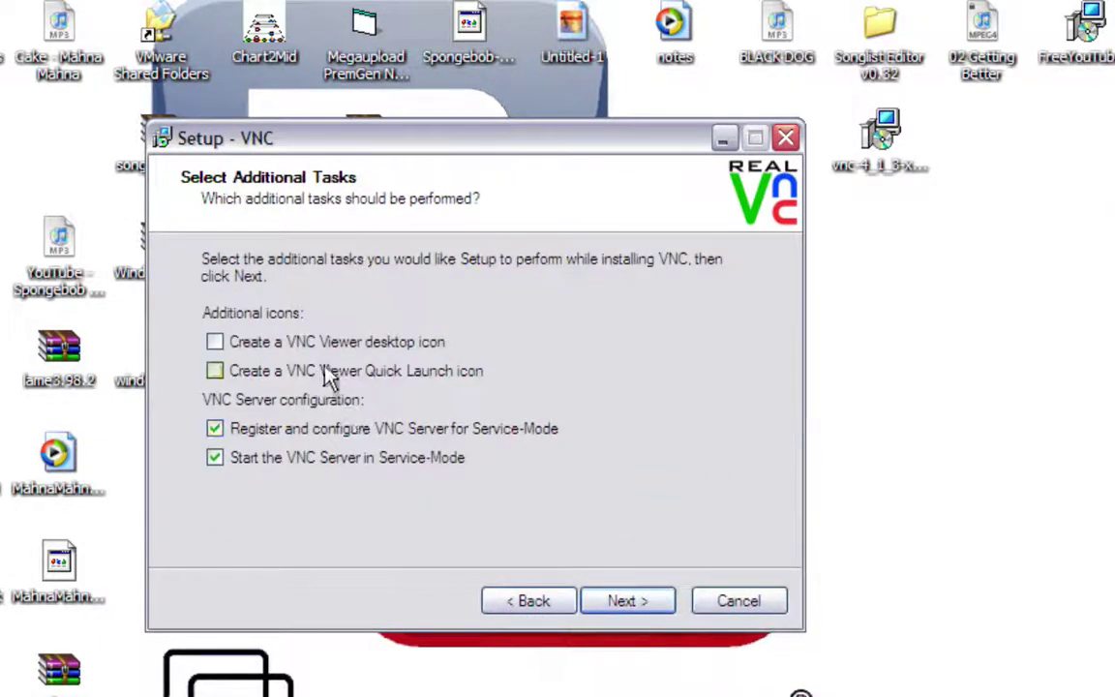
{"action": "left_click", "coordinate": [664, 608]}
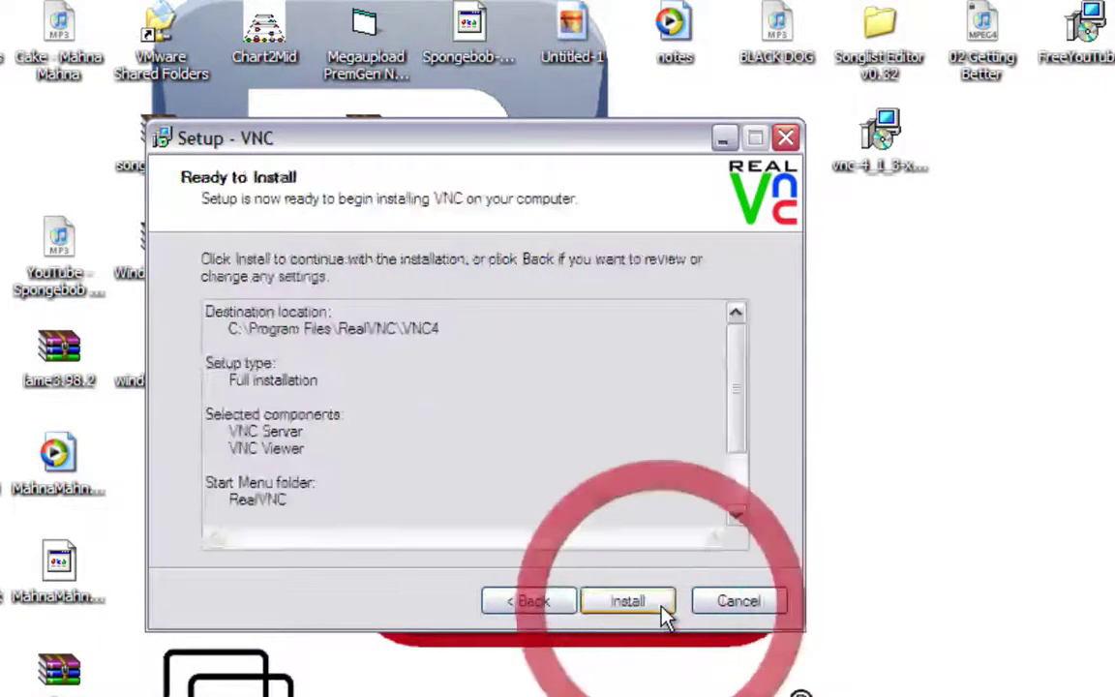
{"action": "left_click", "coordinate": [659, 606]}
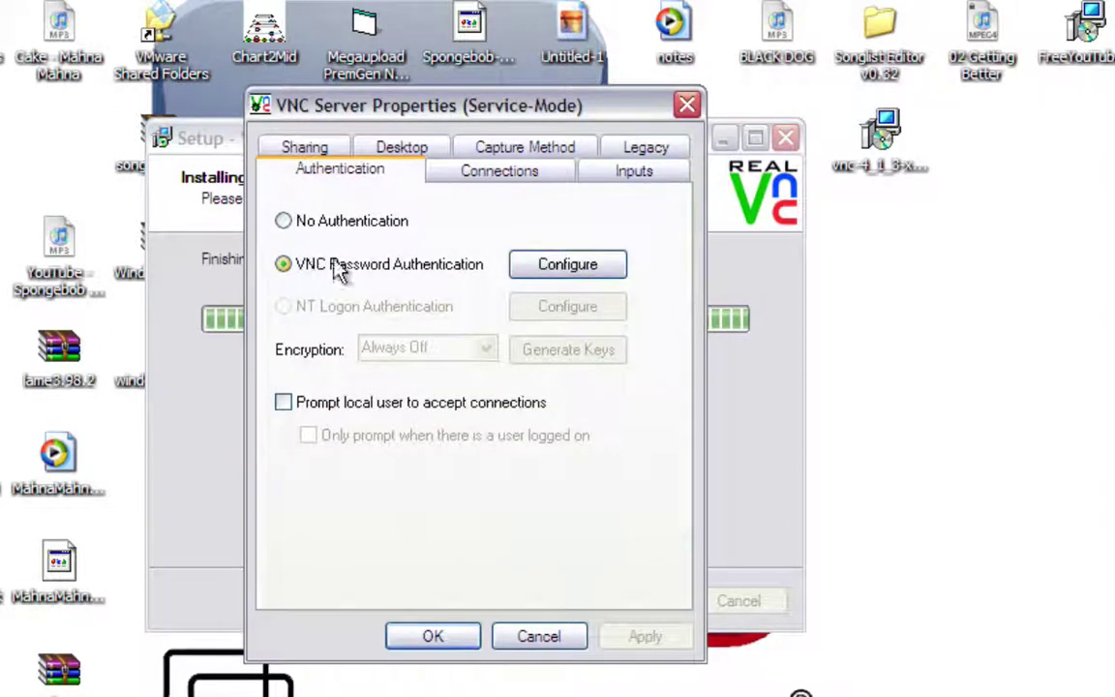
Set and confirm a VNC Server password, apply the properties, and finish the setup wizard
{"action": "left_click", "coordinate": [538, 275]}
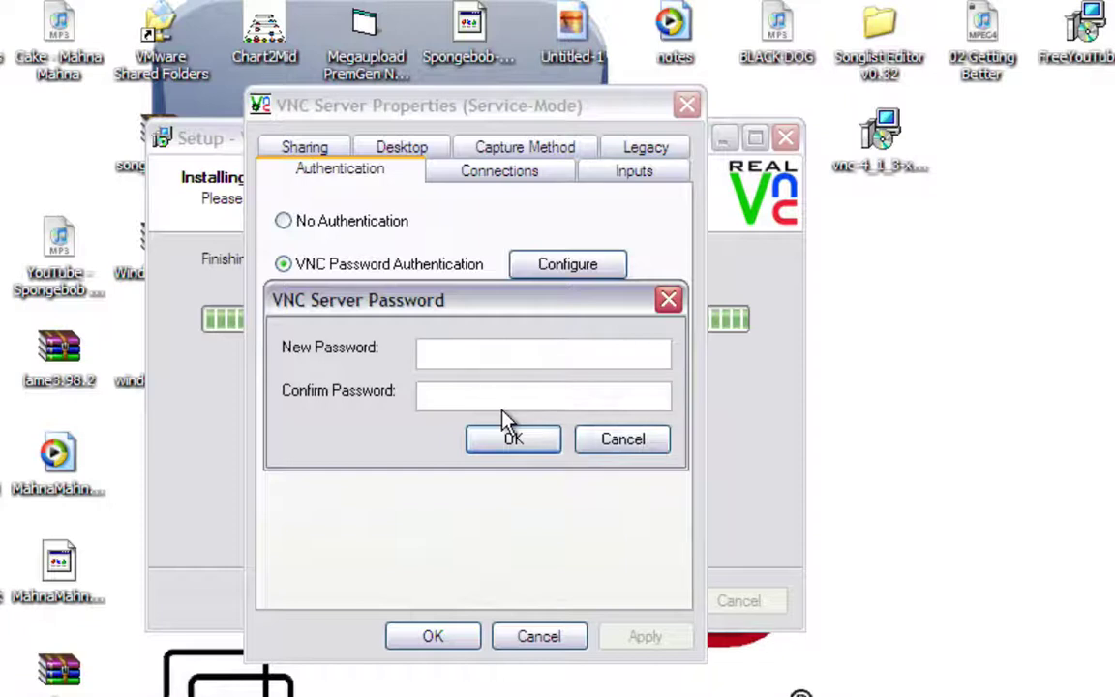
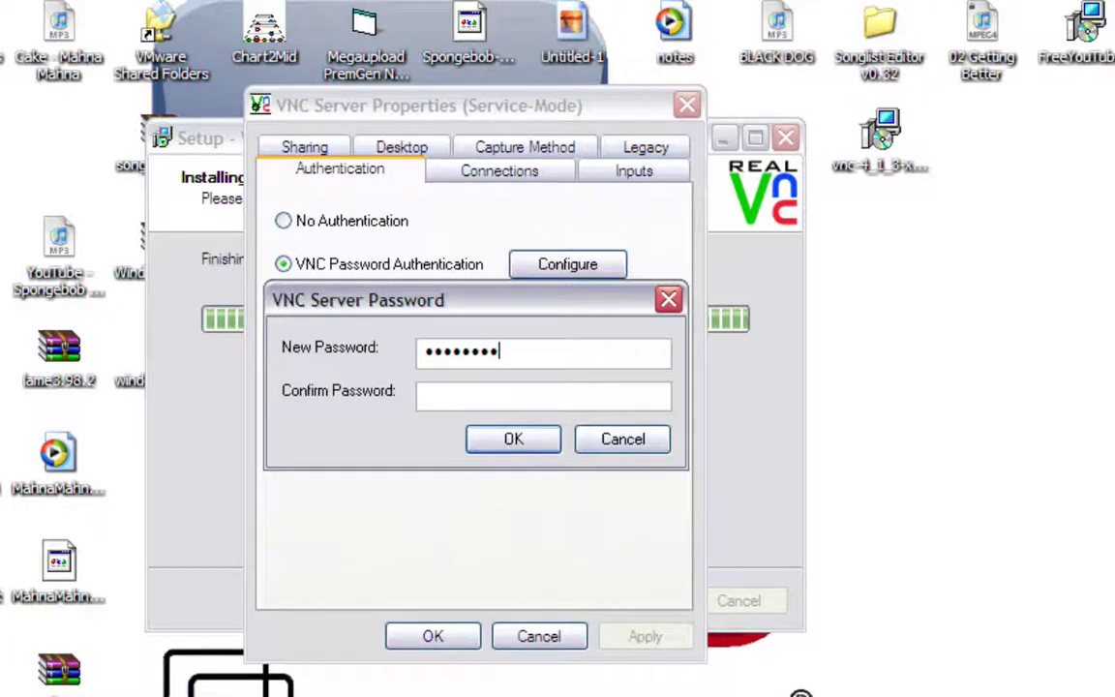
{"action": "left_click", "coordinate": [513, 394]}
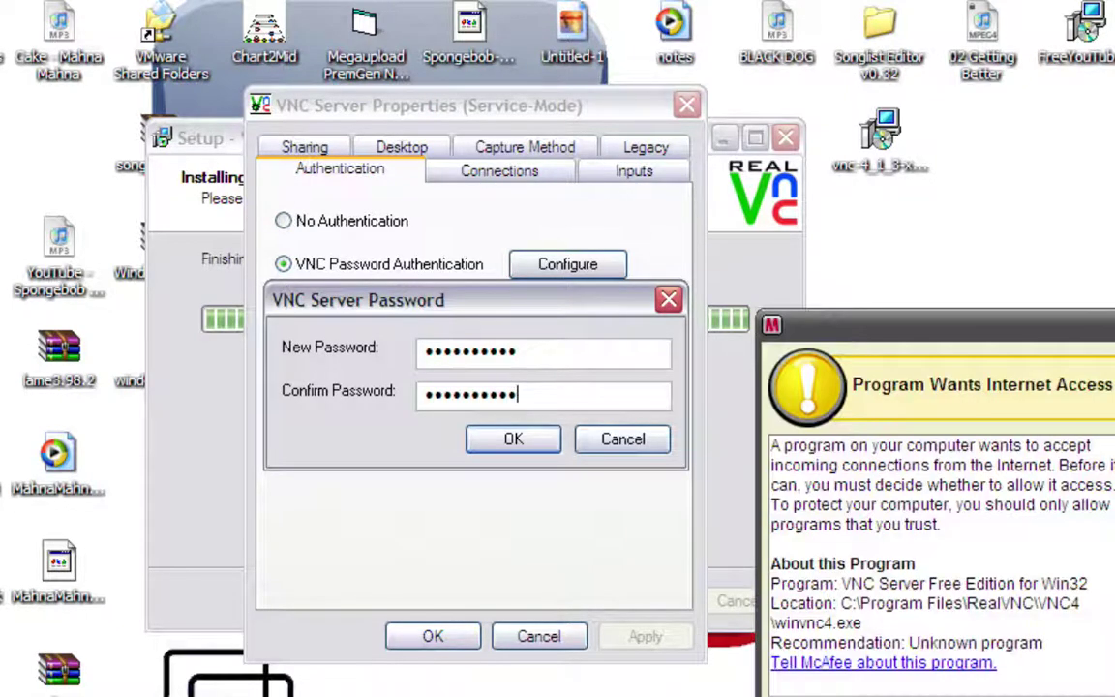
{"action": "left_click", "coordinate": [515, 443]}
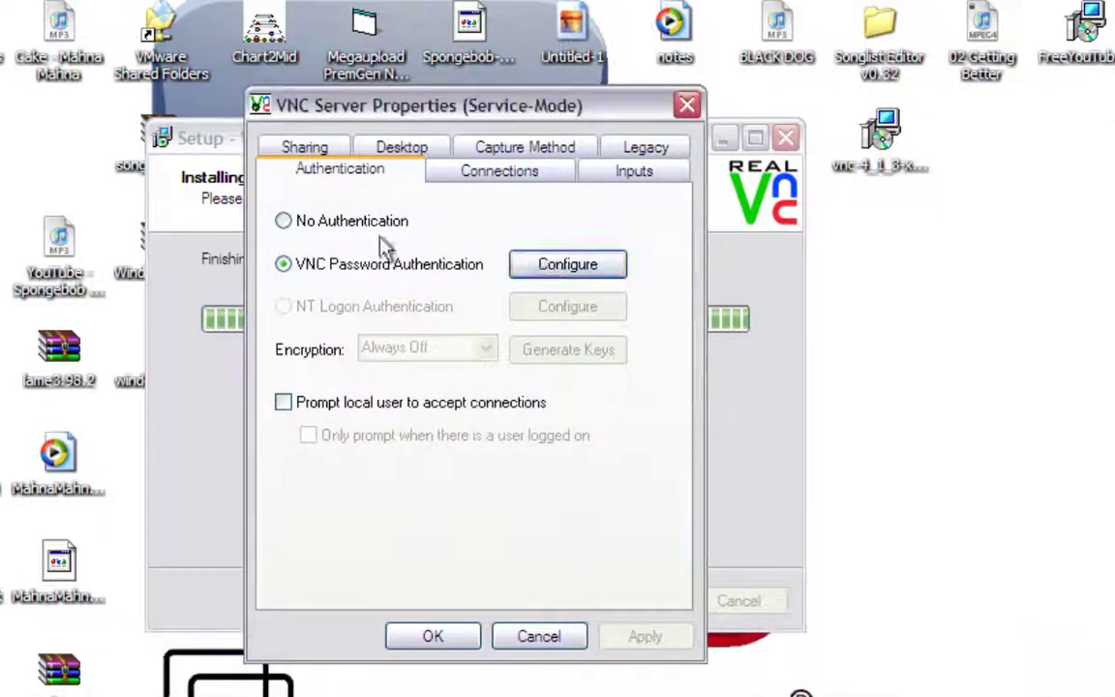
{"action": "left_click", "coordinate": [434, 636]}
{"action": "left_click", "coordinate": [634, 601]}
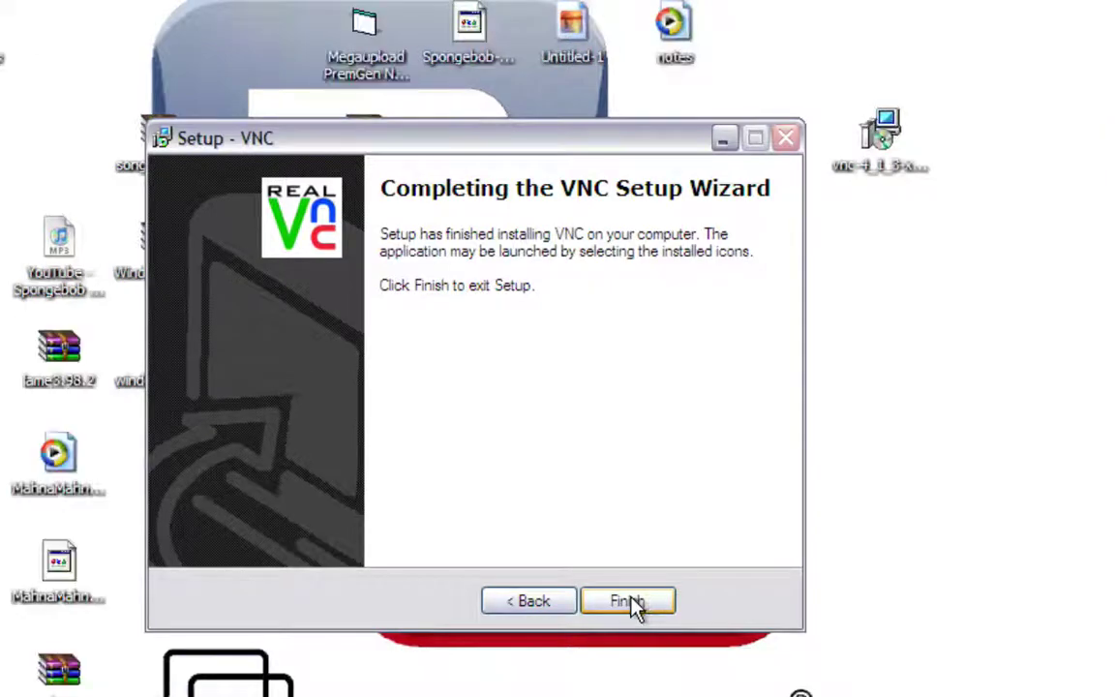
{"action": "left_click", "coordinate": [634, 602]}
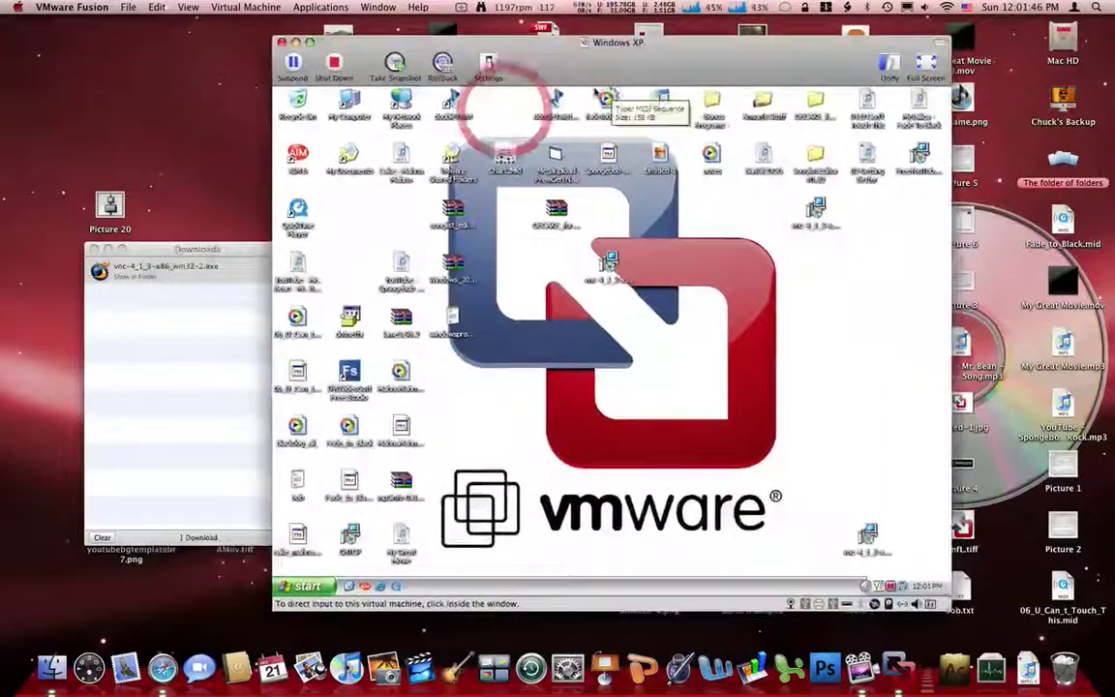
Close Safari's downloads list, move the VM window aside, and launch Screen Sharing
{"action": "left_click", "coordinate": [206, 259]}
{"action": "left_click", "coordinate": [93, 249]}
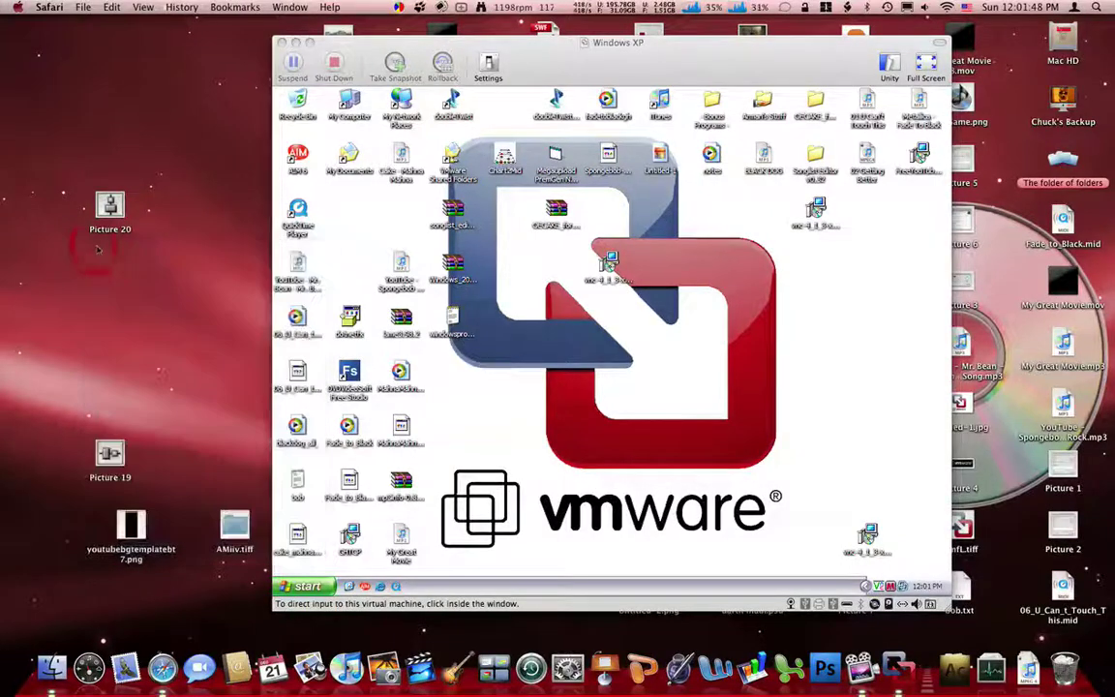
{"action": "left_click_drag", "start_coordinate": [714, 87], "coordinate": [621, 90]}
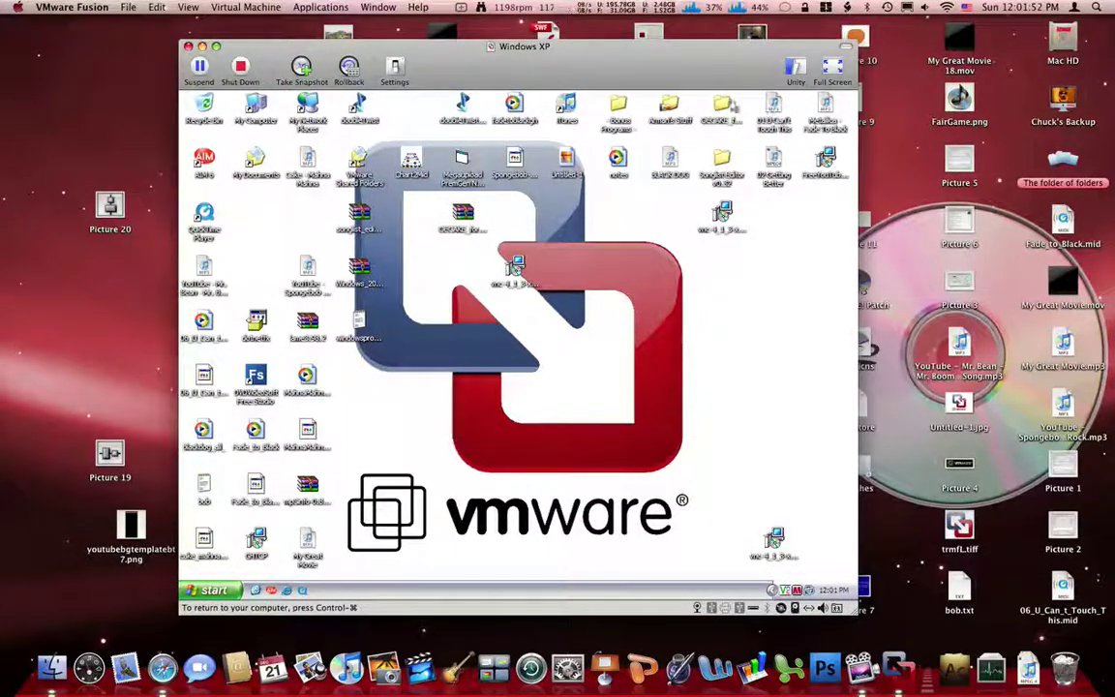
{"action": "mouse_move", "coordinate": [676, 81]}
{"action": "left_mouse_down"}
{"action": "mouse_move", "coordinate": [586, 179]}
{"action": "mouse_move", "coordinate": [570, 341]}
{"action": "left_mouse_up"}
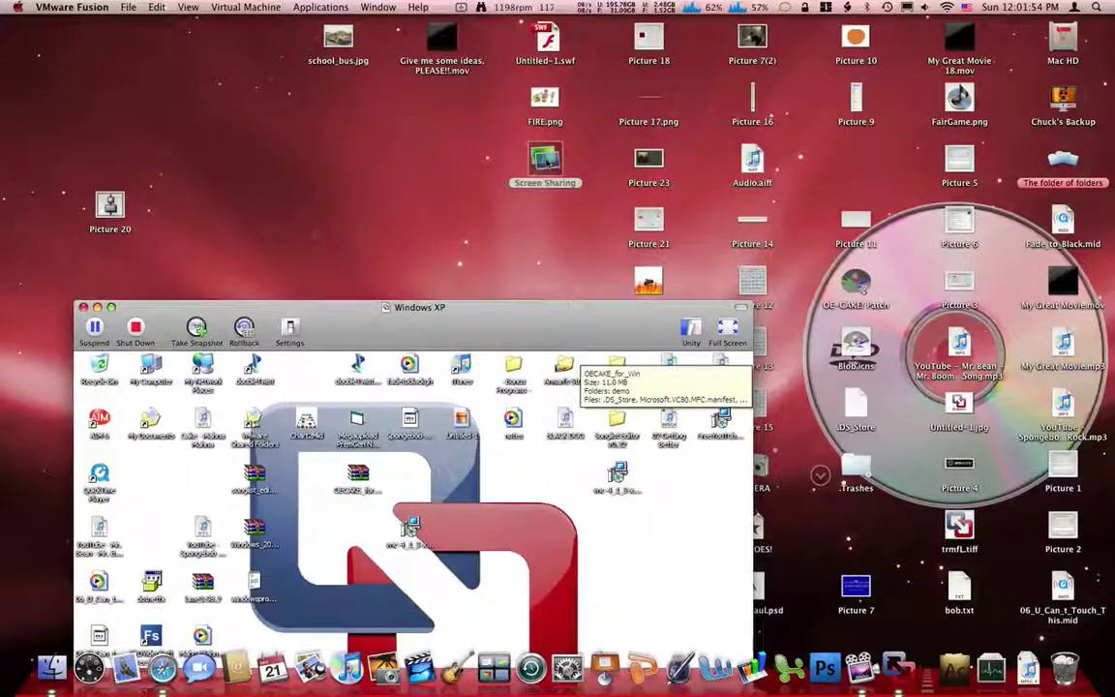
{"action": "double_click", "coordinate": [546, 160]}
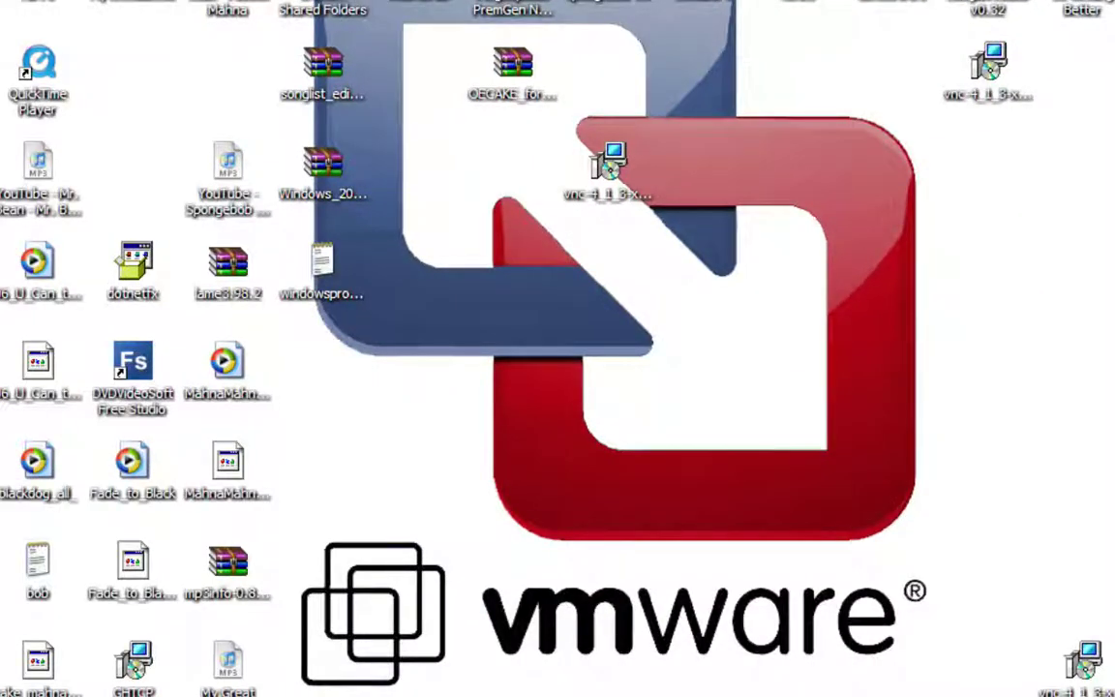
Run ipconfig in an XP command prompt, revealing IP 172.16.115.128
{"action": "left_click", "coordinate": [68, 682]}
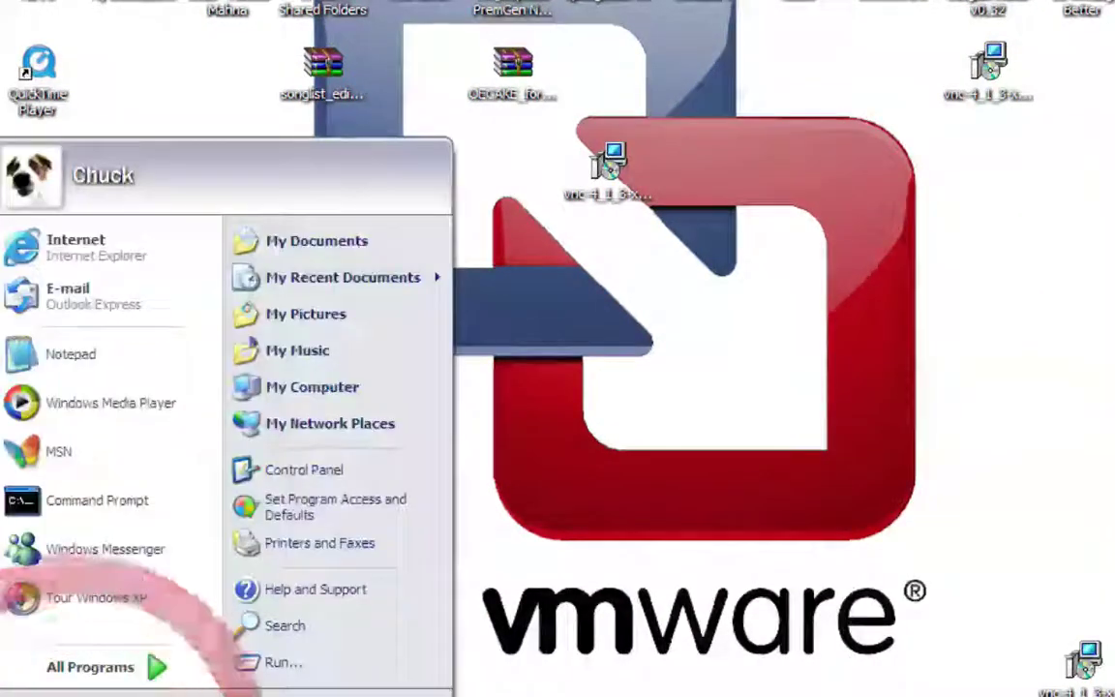
{"action": "left_click", "coordinate": [269, 663]}
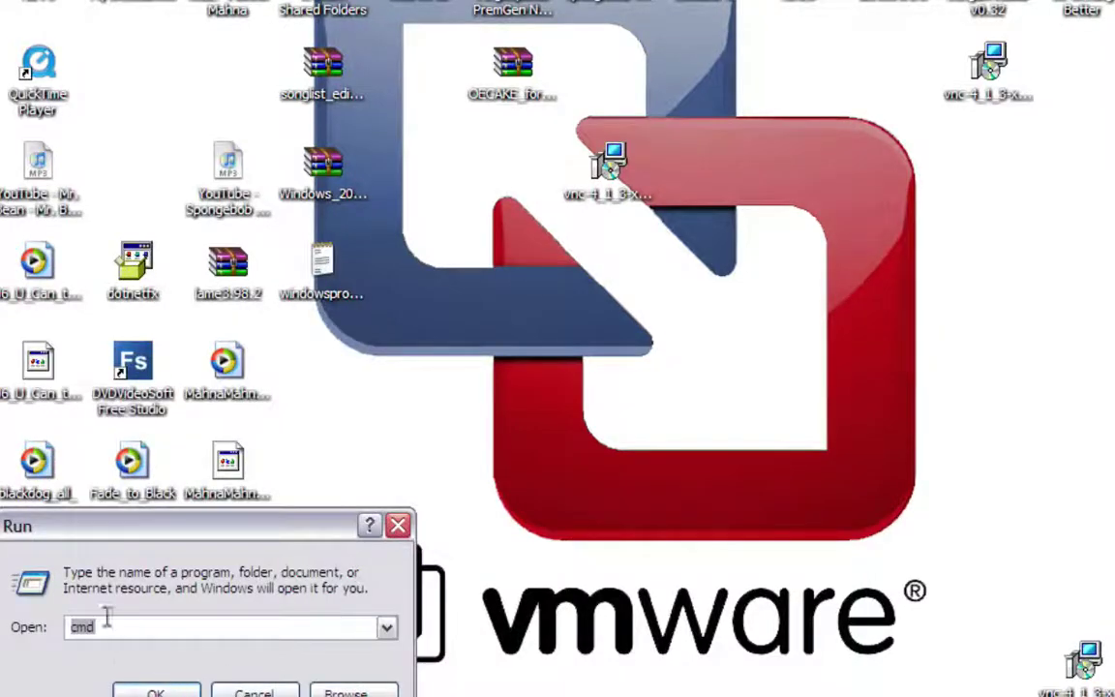
{"action": "left_click", "coordinate": [138, 693]}
{"action": "type", "text": "ip"}
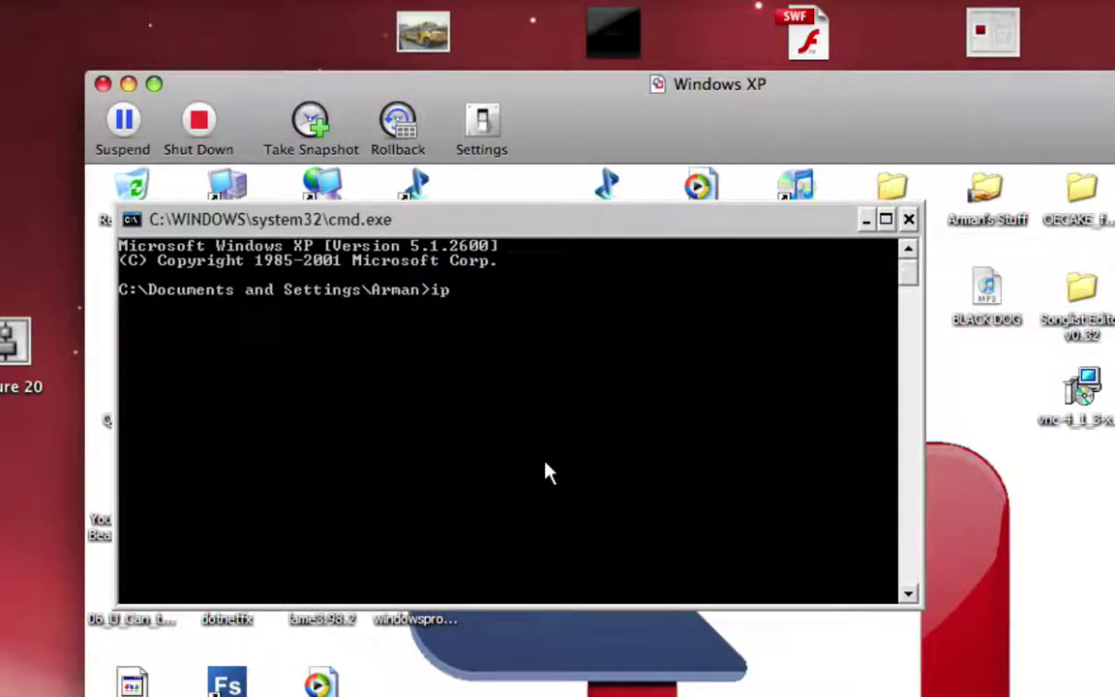
{"action": "type", "text": "conf"}
{"action": "type", "text": "ig"}
{"action": "key", "text": "Return"}
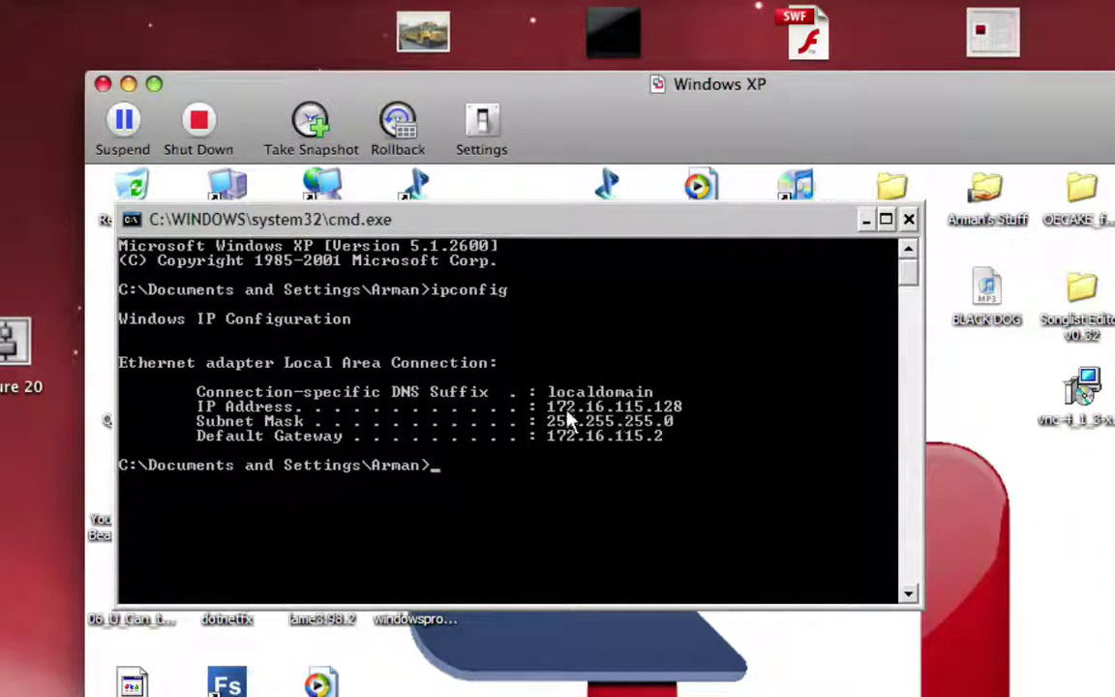
{"action": "mouse_move", "coordinate": [783, 132]}
{"action": "left_mouse_down"}
{"action": "mouse_move", "coordinate": [491, 133]}
{"action": "mouse_move", "coordinate": [336, 114]}
{"action": "left_mouse_up"}
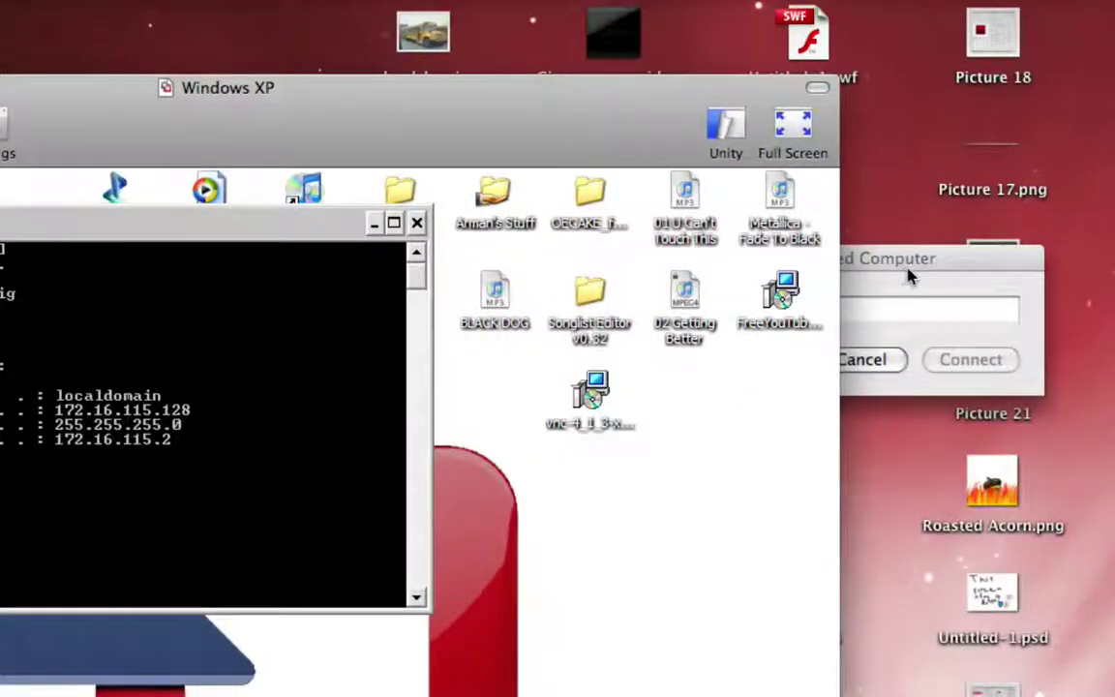
Connect Screen Sharing to host 172.16.115.128
{"action": "left_click", "coordinate": [908, 277]}
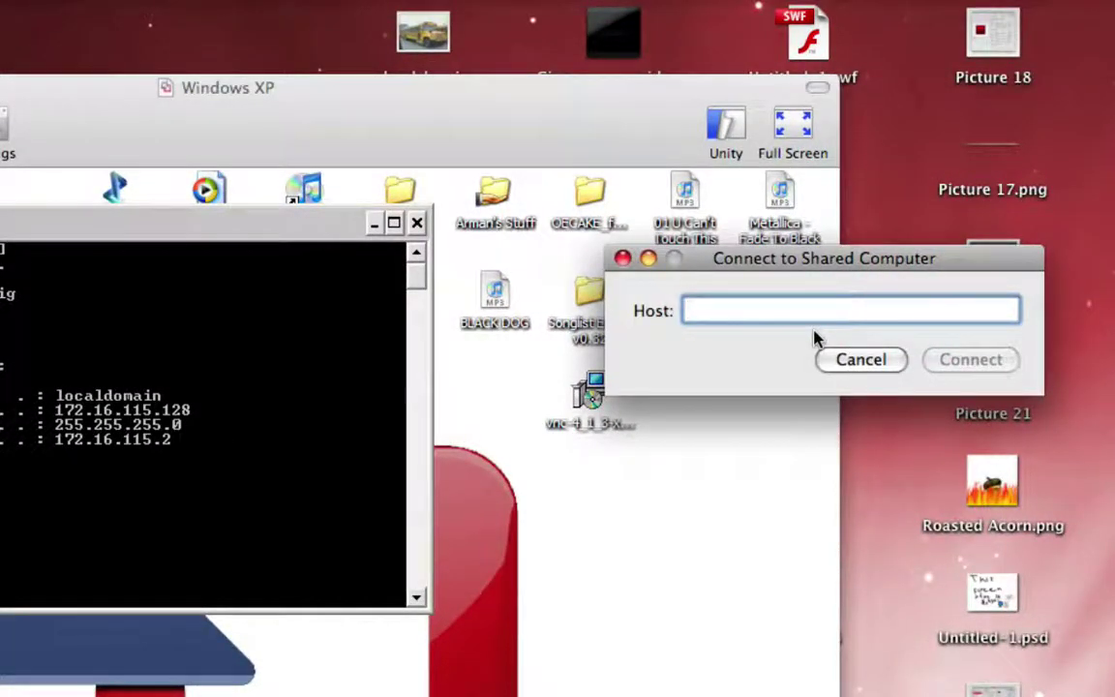
{"action": "type", "text": "172"}
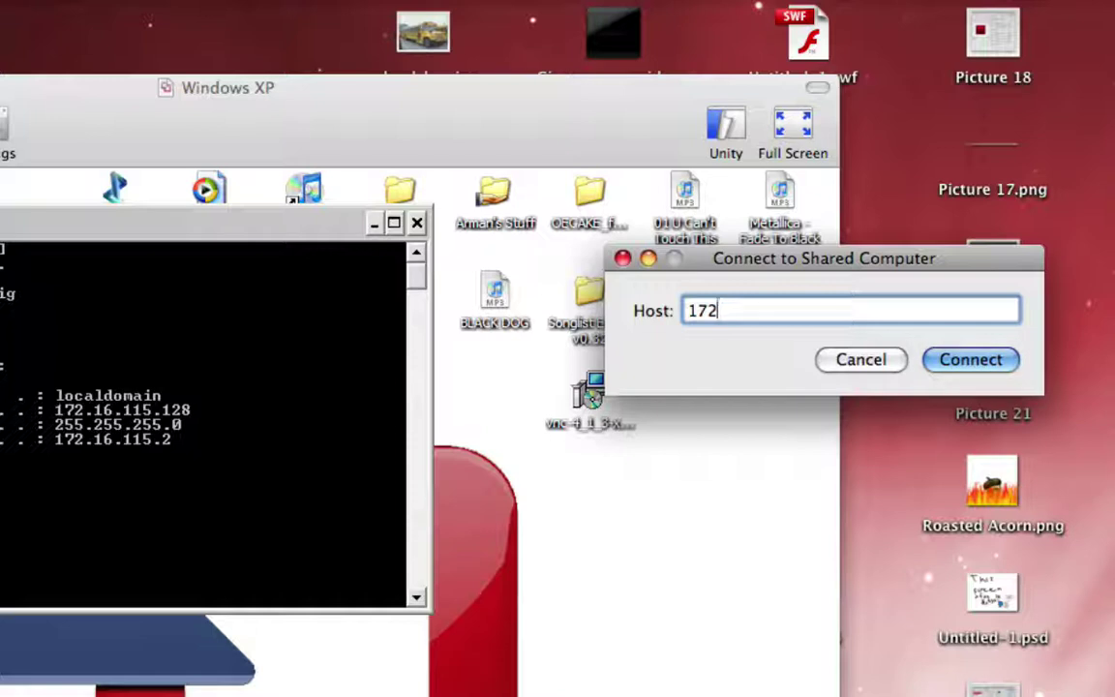
{"action": "type", "text": ".16."}
{"action": "type", "text": "115.12"}
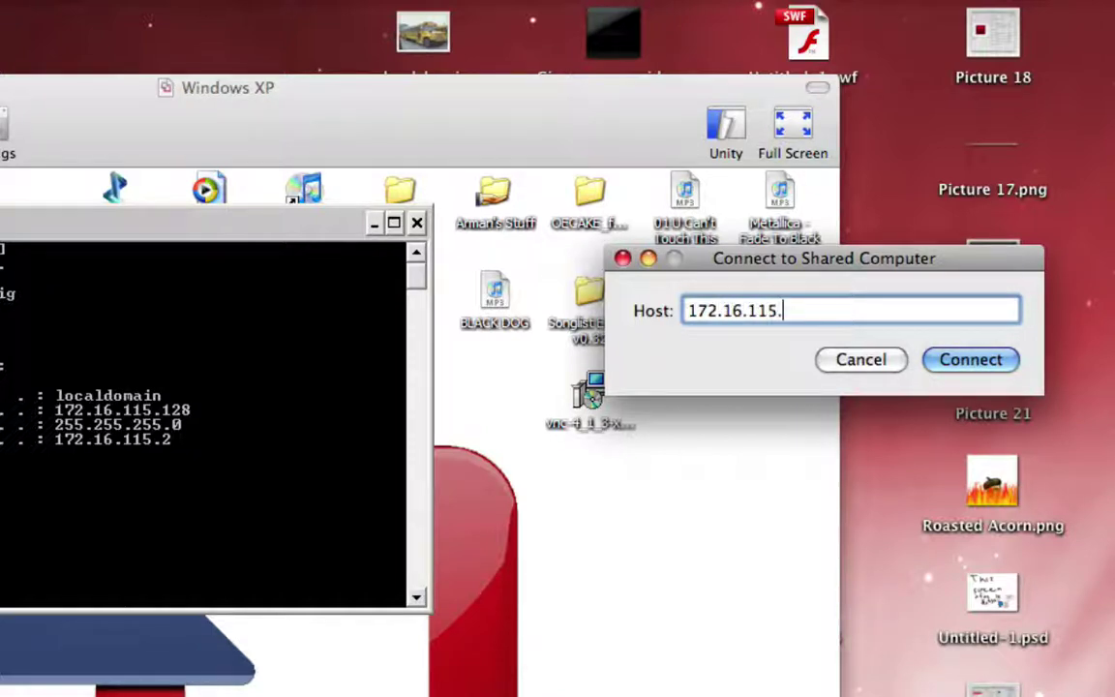
{"action": "type", "text": "8"}
{"action": "left_click", "coordinate": [1006, 364]}
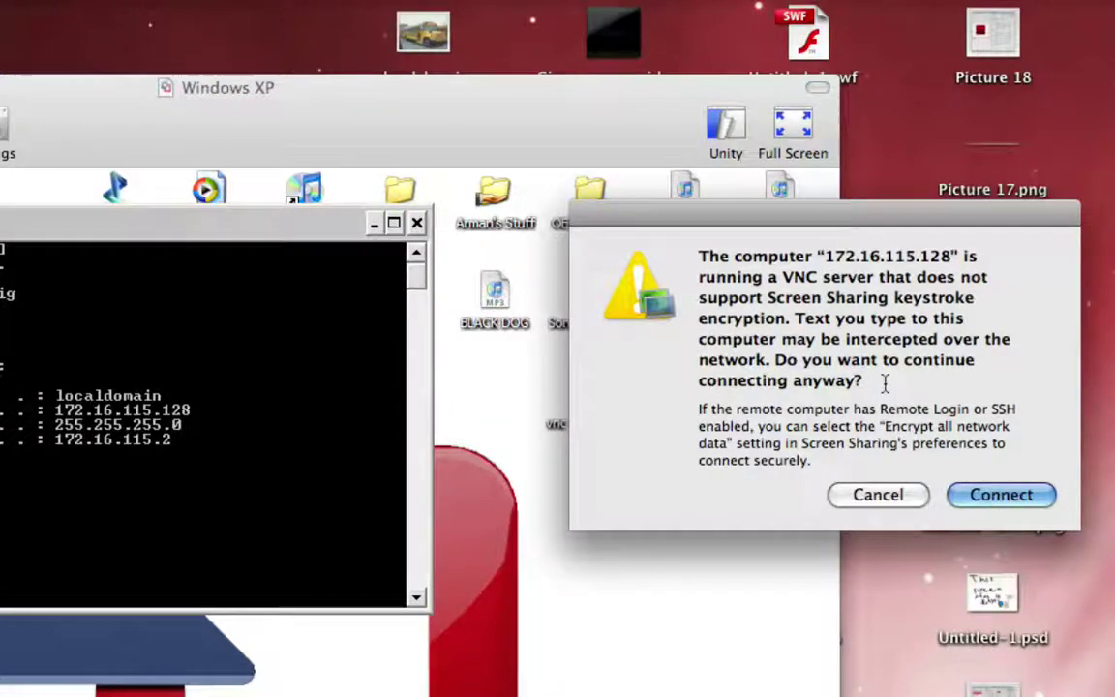
Accept the unencrypted-keystroke warning so the ARMANS-WINDOWS window opens
{"action": "left_click", "coordinate": [955, 492]}
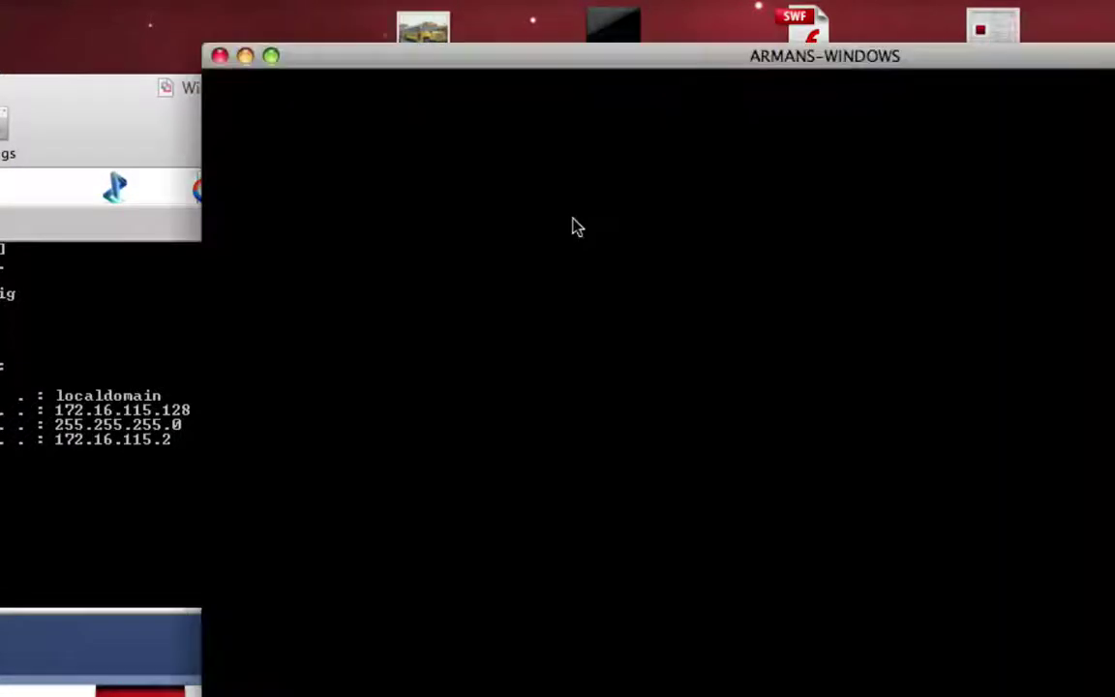